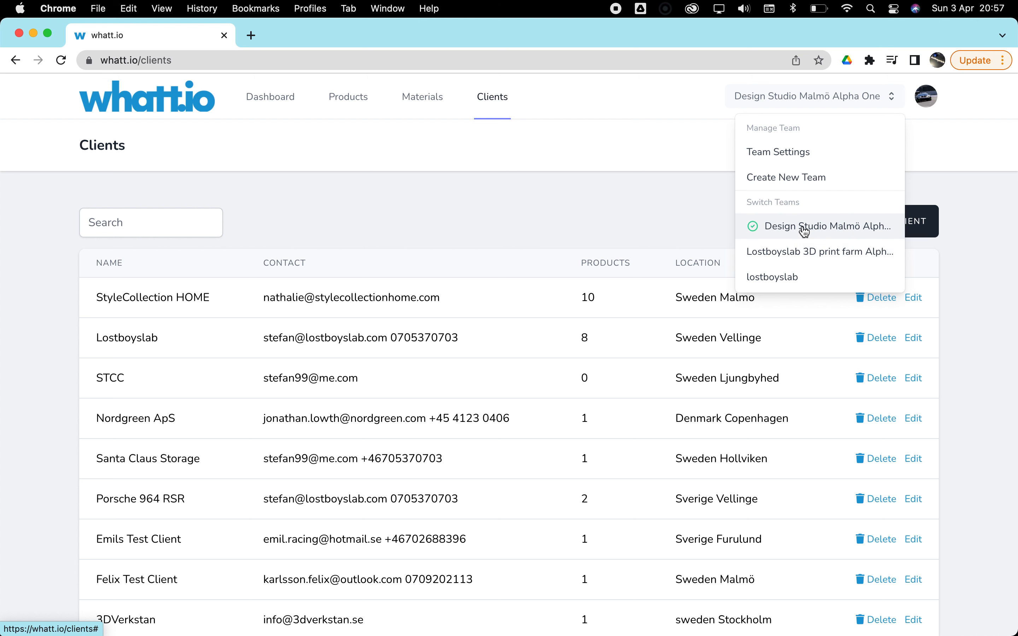
- Open the settings of the current team and review its corporate intro, member roles and team member list
{"action": "left_click", "coordinate": [791, 153]}
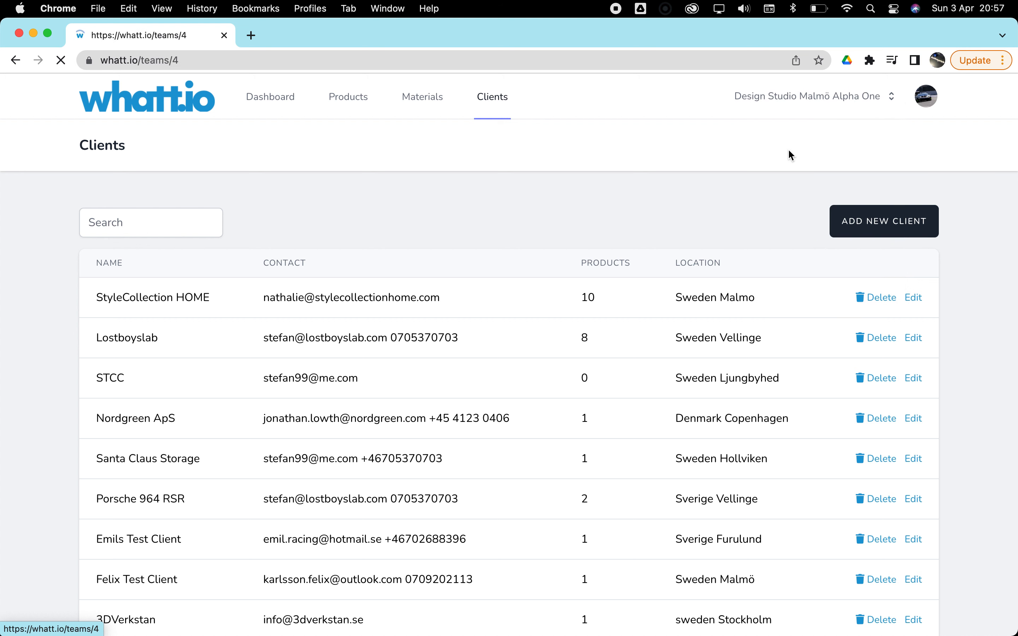
{"action": "scroll", "coordinate": [777, 316], "scroll_direction": "down", "scroll_amount": 15}
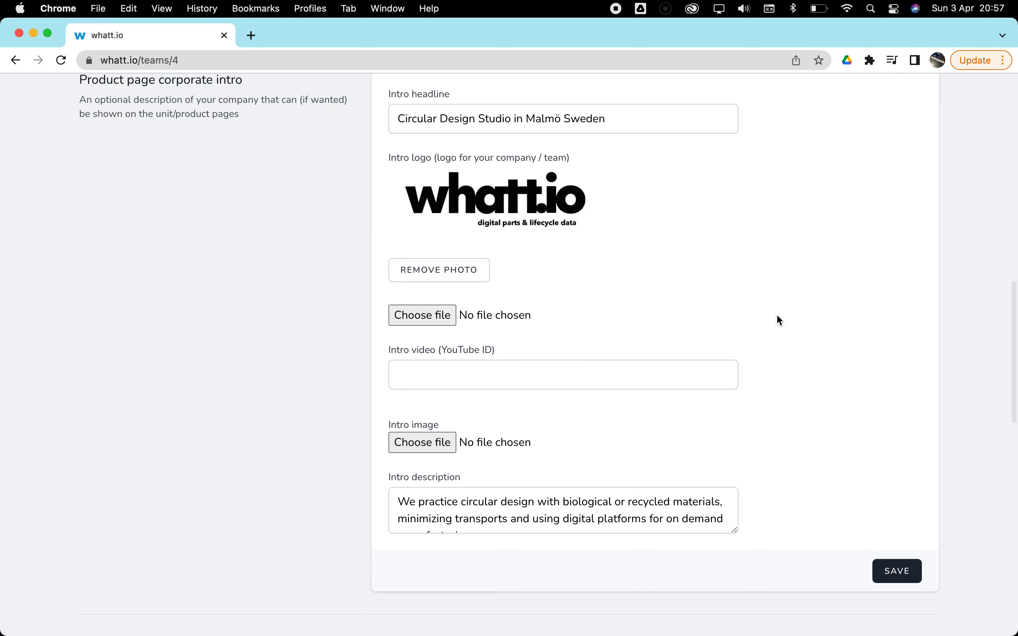
{"action": "scroll", "coordinate": [772, 315], "scroll_direction": "down", "scroll_amount": 1}
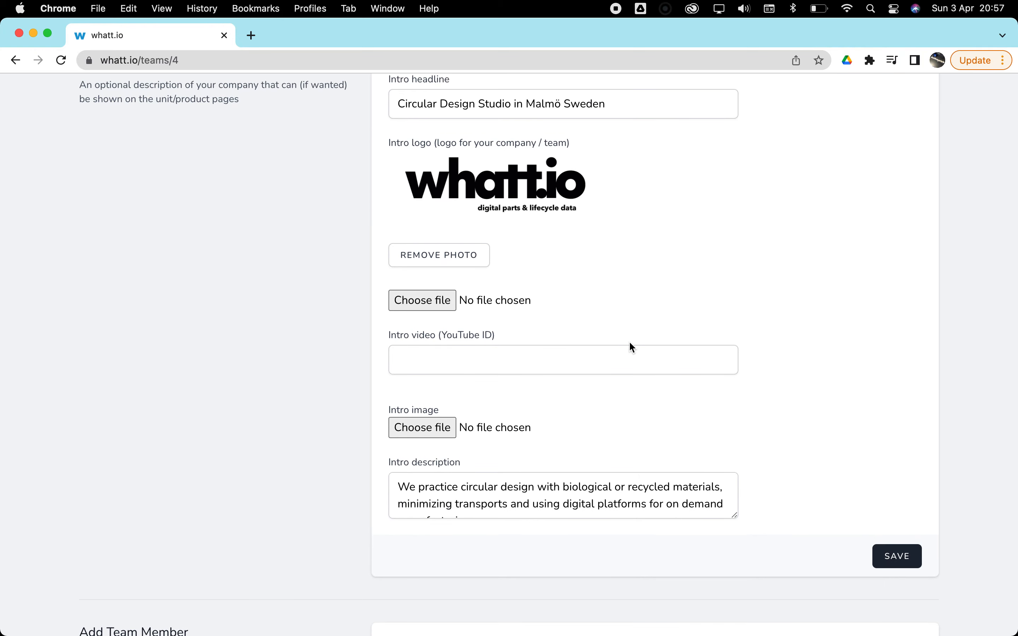
{"action": "scroll", "coordinate": [716, 356], "scroll_direction": "down", "scroll_amount": 12}
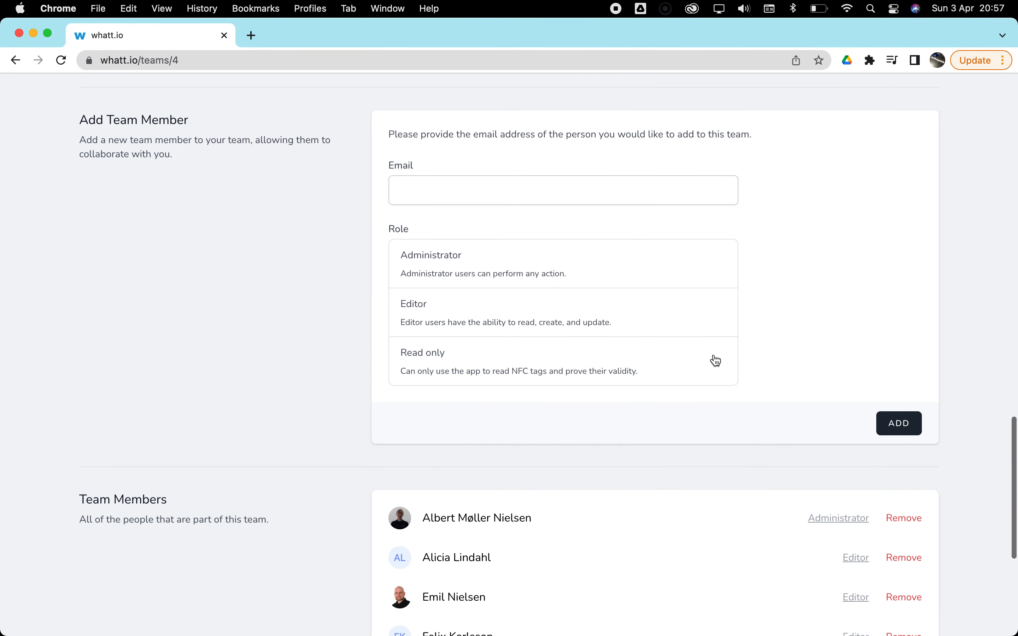
{"action": "scroll", "coordinate": [717, 361], "scroll_direction": "down", "scroll_amount": 7}
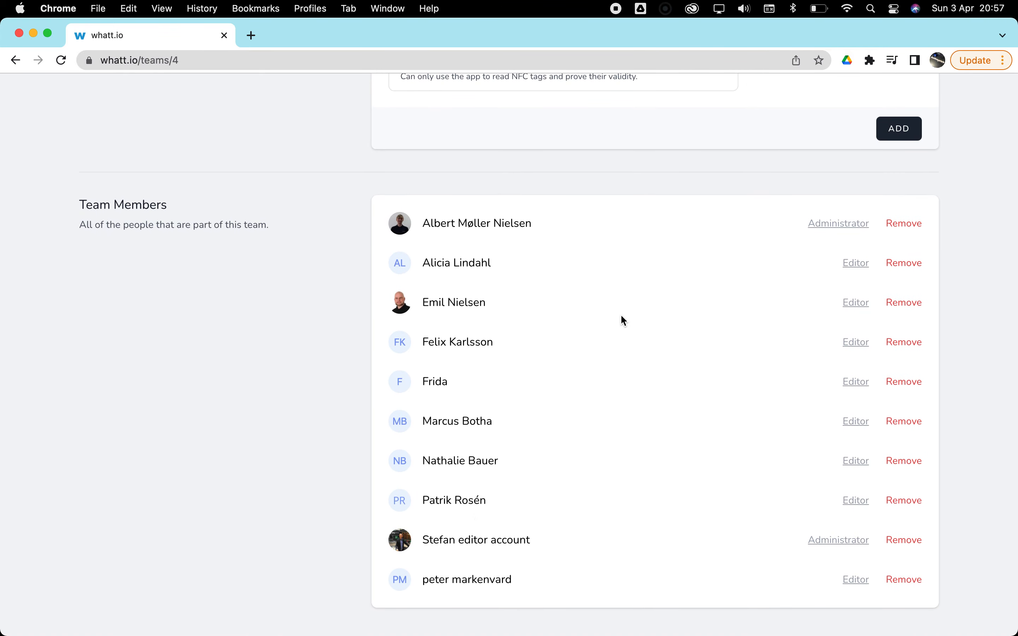
{"action": "scroll", "coordinate": [585, 509], "scroll_direction": "up", "scroll_amount": 20}
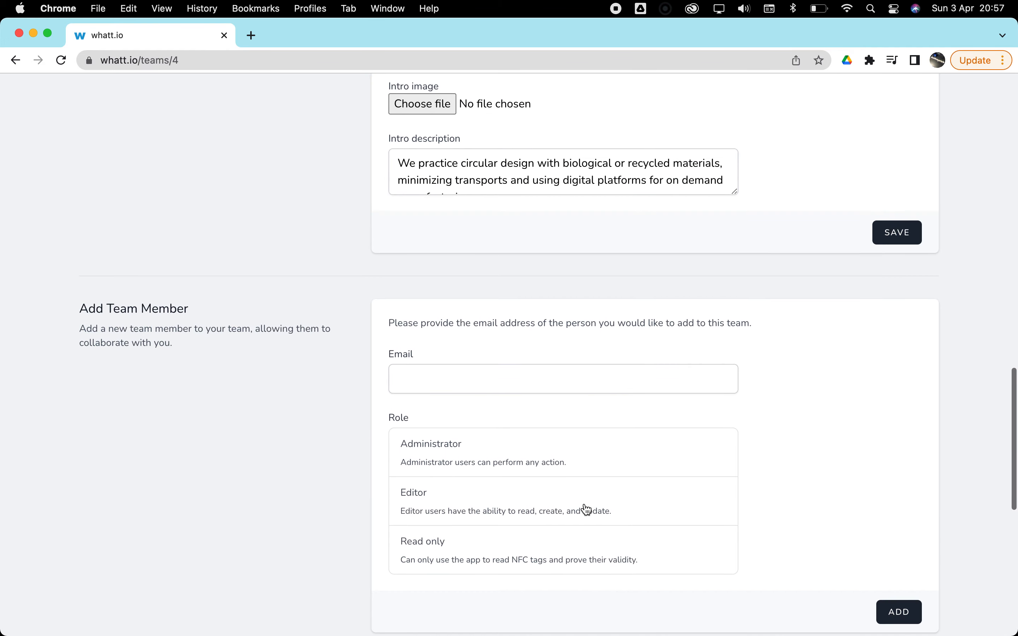
{"action": "scroll", "coordinate": [585, 507], "scroll_direction": "up", "scroll_amount": 18}
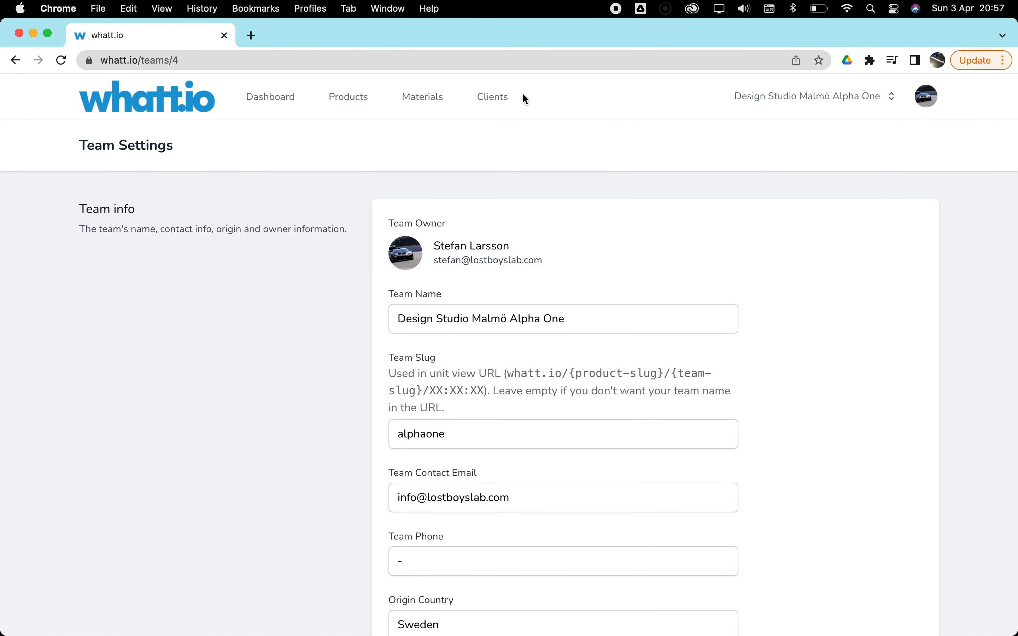
- Go to the clients list and view the Porsche 964 RSR client's editable details, leaving them unsaved
{"action": "left_click", "coordinate": [494, 101]}
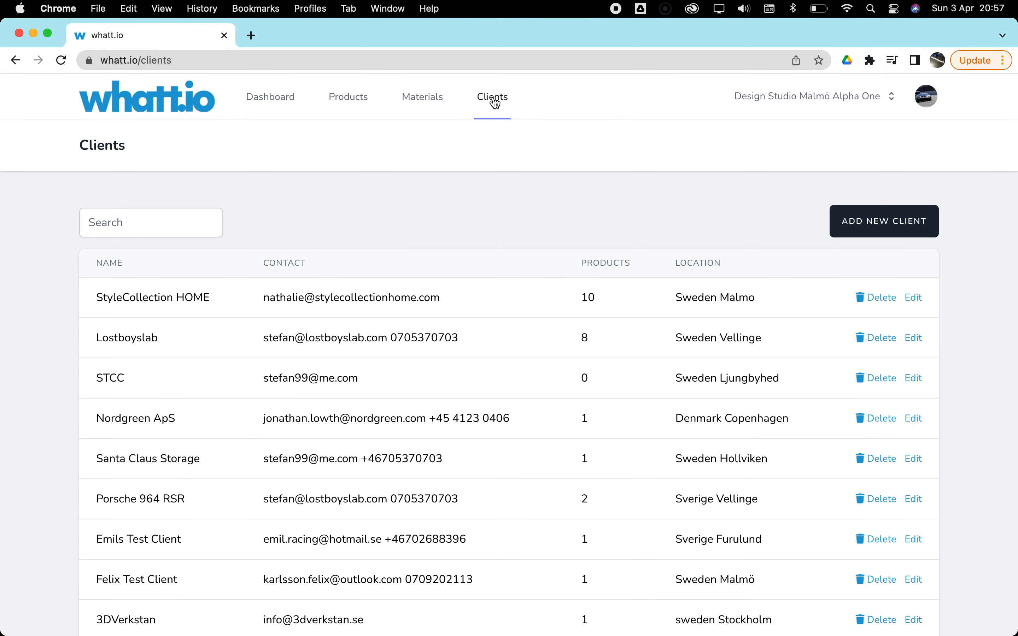
{"action": "scroll", "coordinate": [416, 294], "scroll_direction": "down", "scroll_amount": 3}
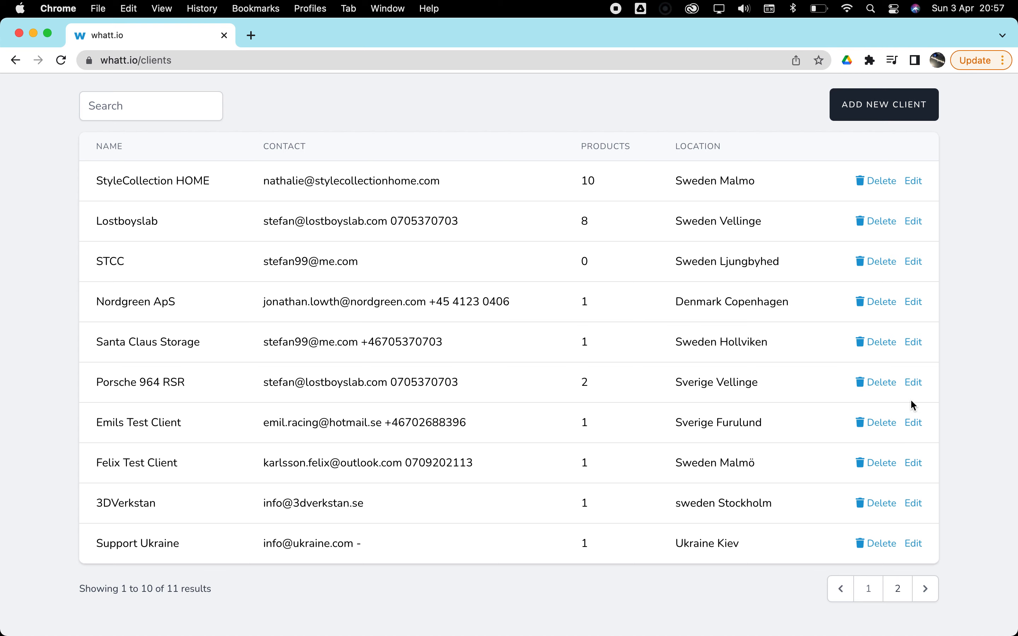
{"action": "left_click", "coordinate": [916, 383]}
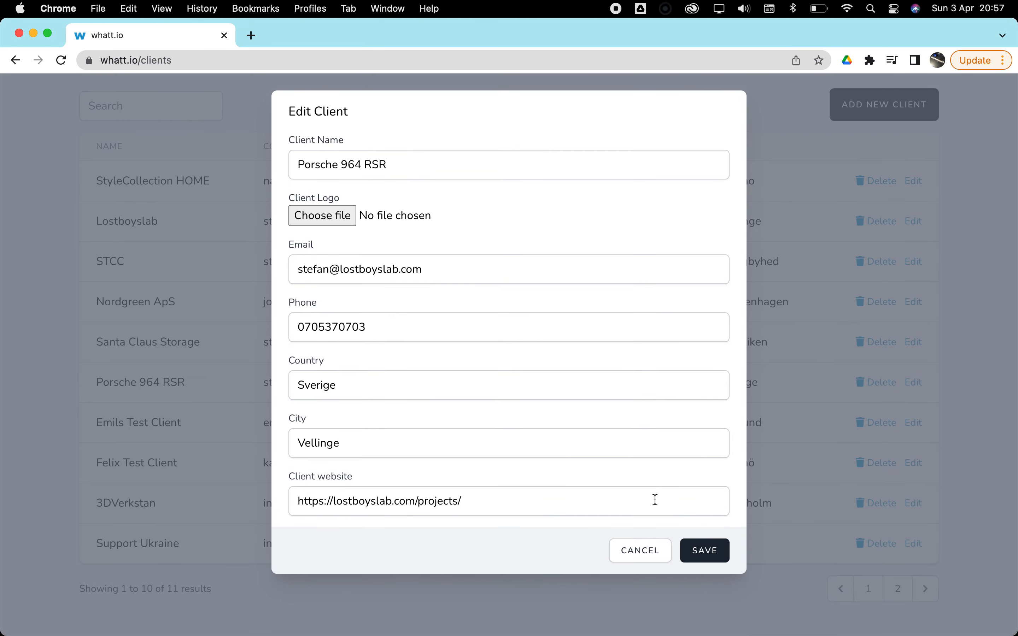
{"action": "left_click", "coordinate": [639, 550]}
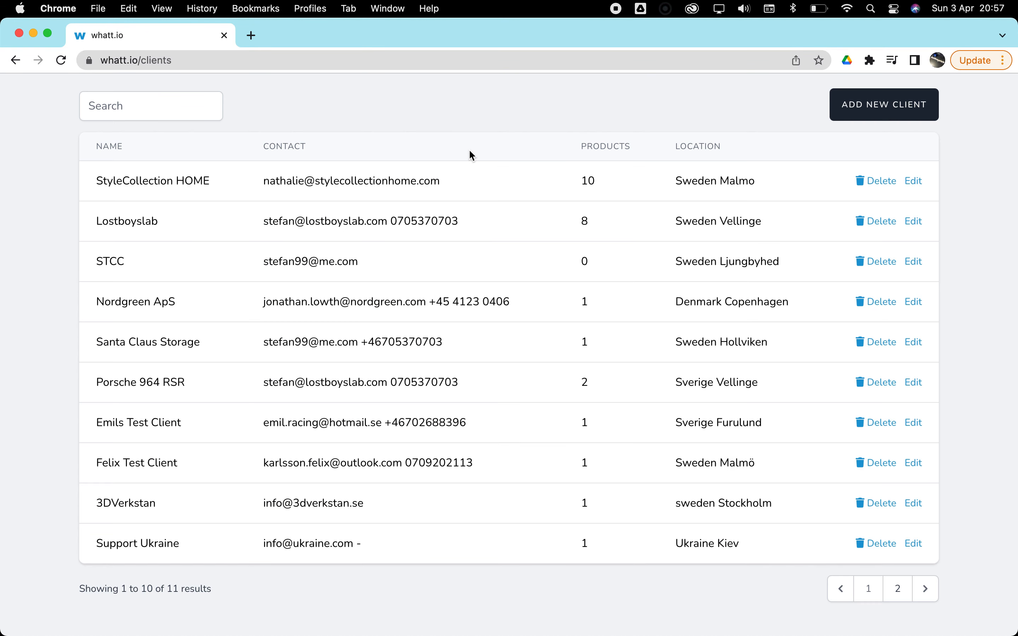
- Open the materials list and examine the brands, data sheets, safety sheets, origins and waste categories
{"action": "scroll", "coordinate": [376, 132], "scroll_direction": "up", "scroll_amount": 3}
{"action": "left_click", "coordinate": [427, 102]}
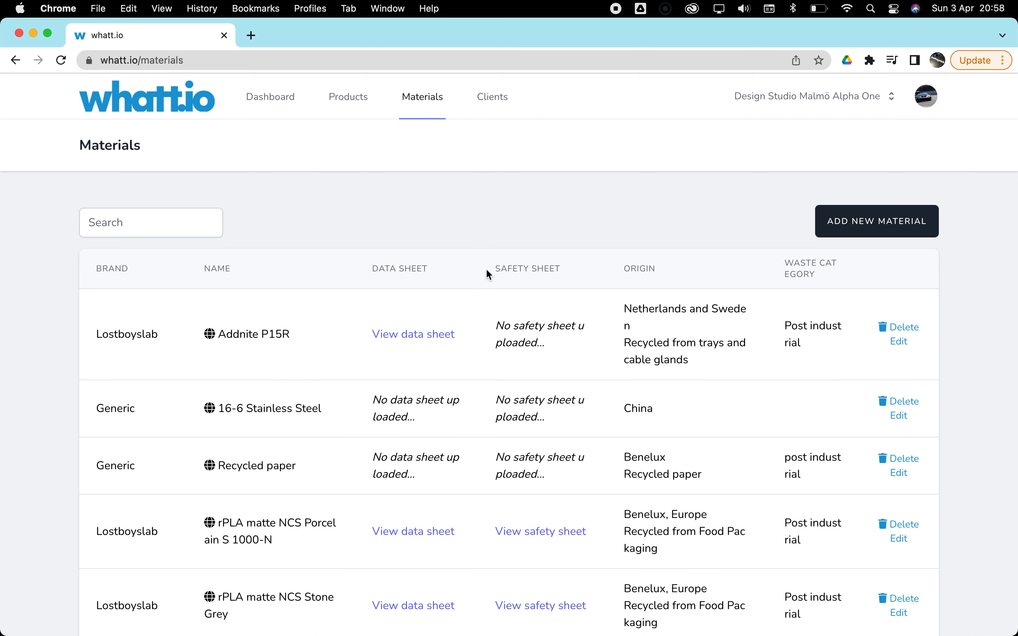
{"action": "scroll", "coordinate": [487, 272], "scroll_direction": "down", "scroll_amount": 10}
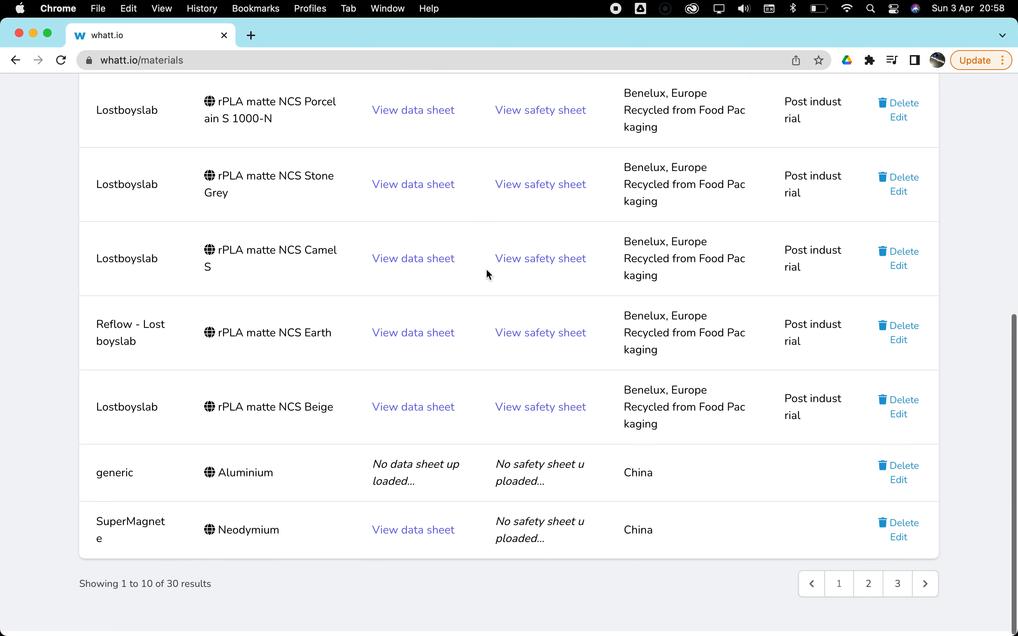
{"action": "scroll", "coordinate": [488, 274], "scroll_direction": "up", "scroll_amount": 2}
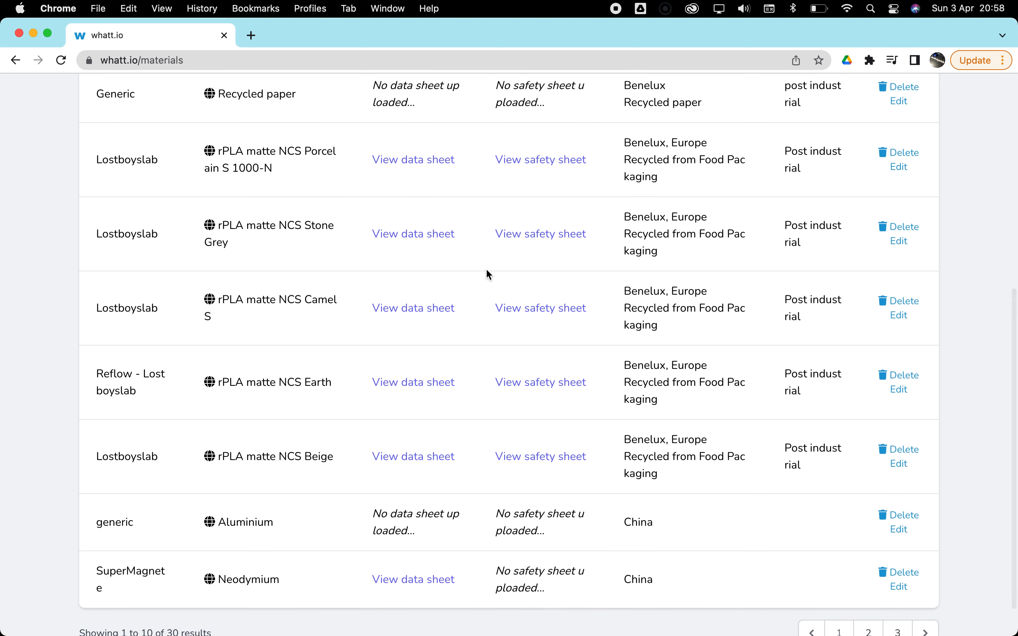
{"action": "scroll", "coordinate": [488, 274], "scroll_direction": "up", "scroll_amount": 10}
{"action": "scroll", "coordinate": [488, 274], "scroll_direction": "down", "scroll_amount": 3}
{"action": "scroll", "coordinate": [487, 273], "scroll_direction": "down", "scroll_amount": 2}
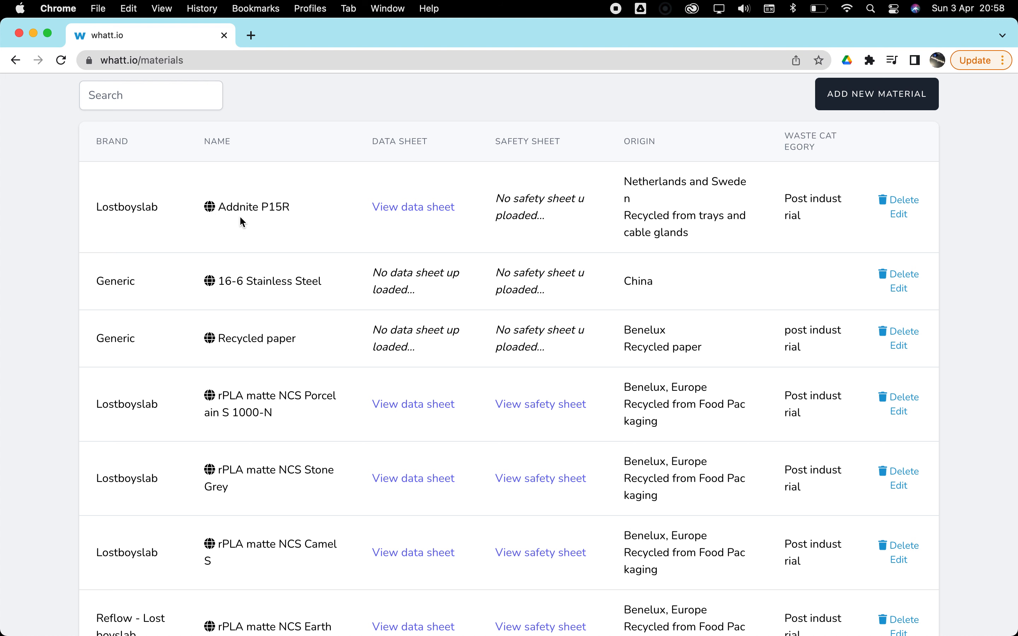
{"action": "scroll", "coordinate": [281, 220], "scroll_direction": "up", "scroll_amount": 3}
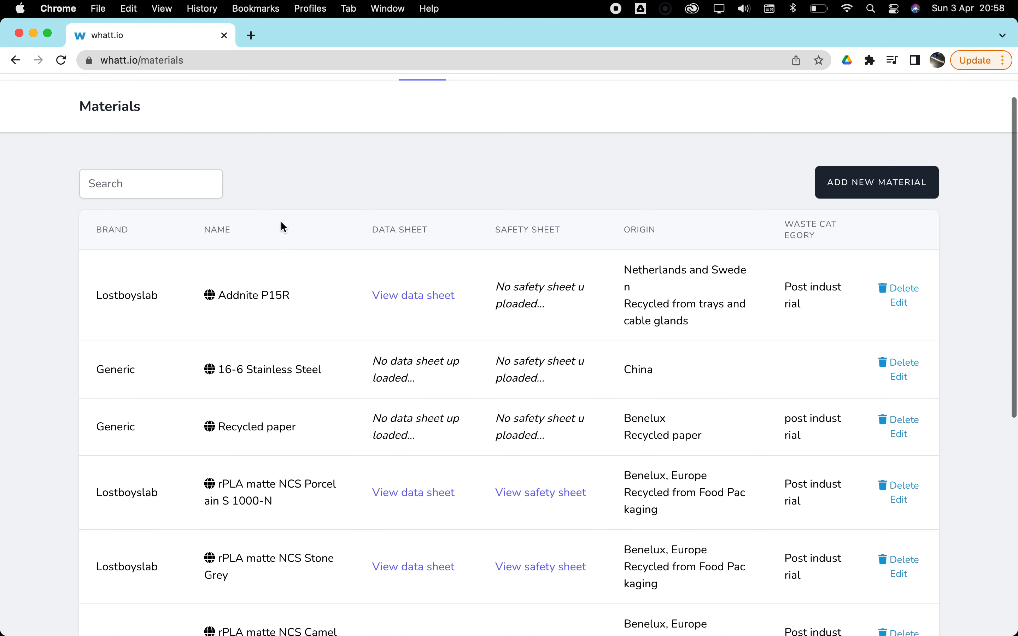
- Open the products list, look through its first page and go to page 3
{"action": "left_click", "coordinate": [349, 100]}
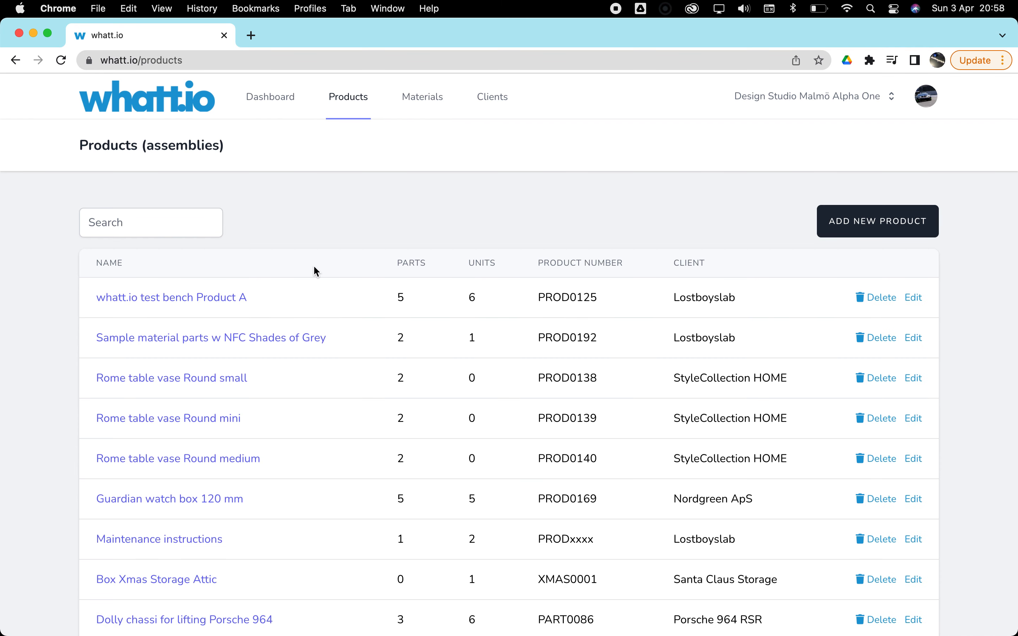
{"action": "scroll", "coordinate": [315, 268], "scroll_direction": "down", "scroll_amount": 1}
{"action": "scroll", "coordinate": [314, 265], "scroll_direction": "down", "scroll_amount": 1}
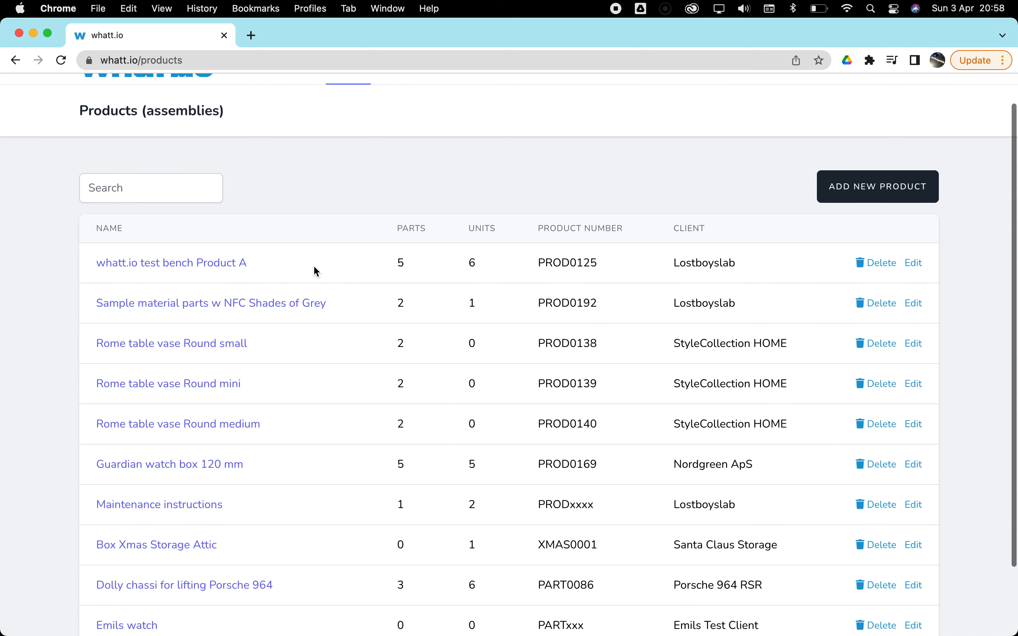
{"action": "scroll", "coordinate": [220, 398], "scroll_direction": "down", "scroll_amount": 5}
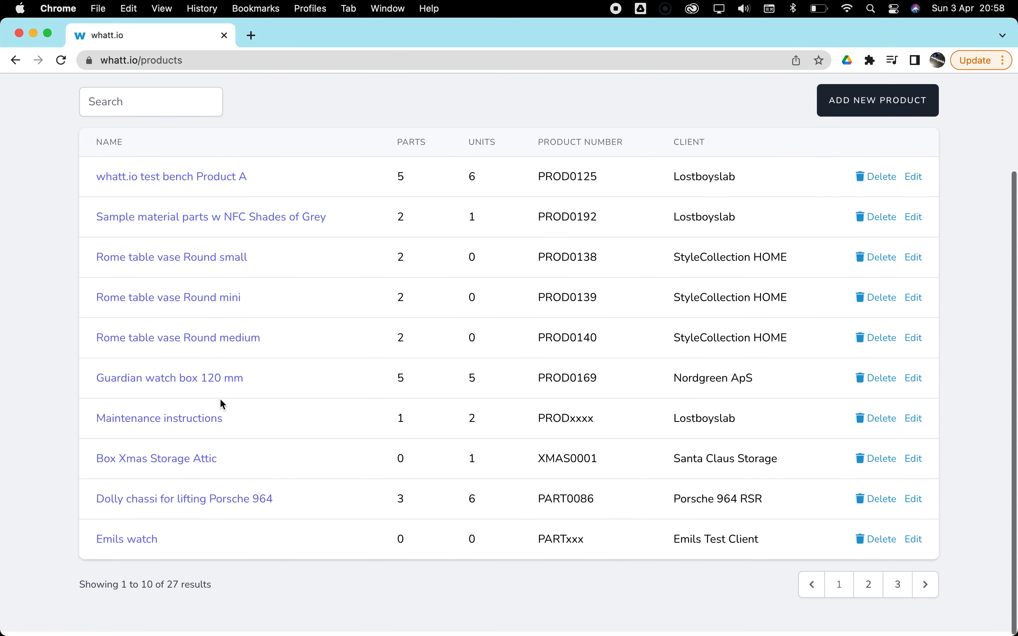
{"action": "left_click", "coordinate": [898, 591]}
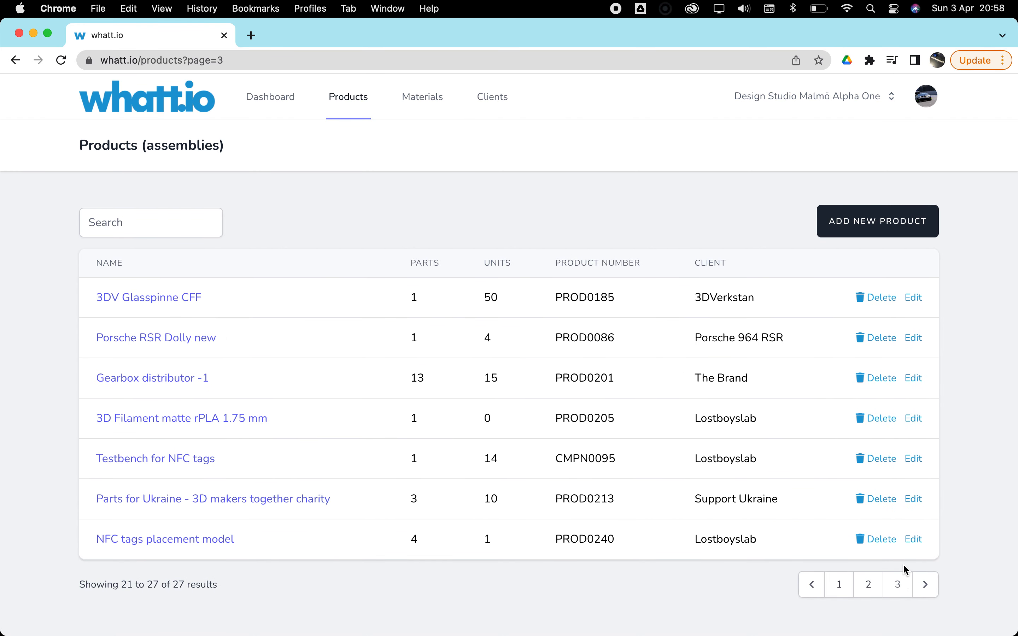
- View the editable details and available client choices of the Gearbox distributor -1 product, closing without saving
{"action": "left_click", "coordinate": [915, 380]}
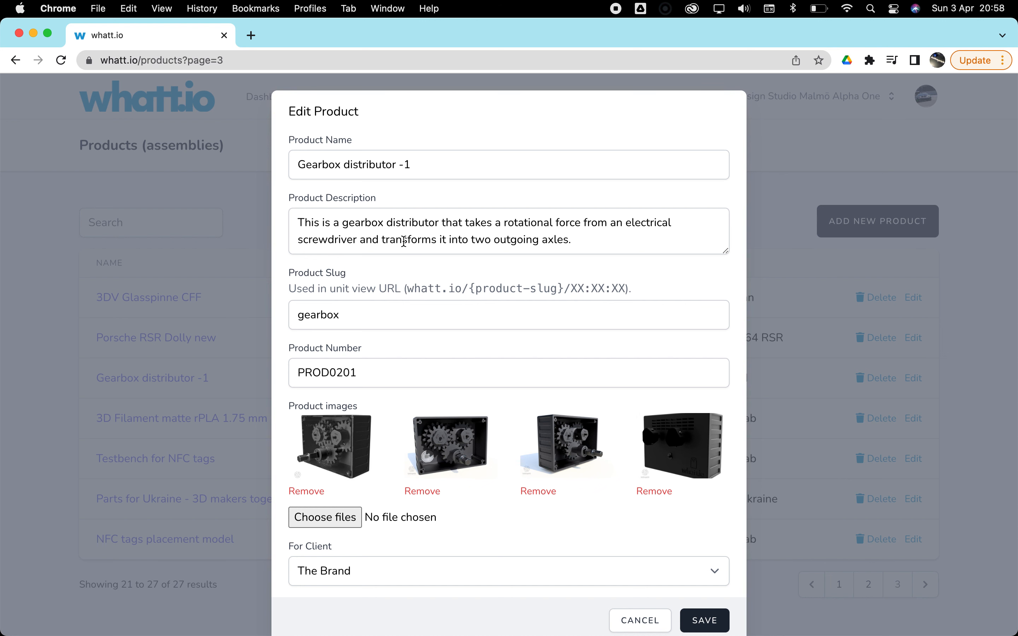
{"action": "scroll", "coordinate": [411, 323], "scroll_direction": "down", "scroll_amount": 2}
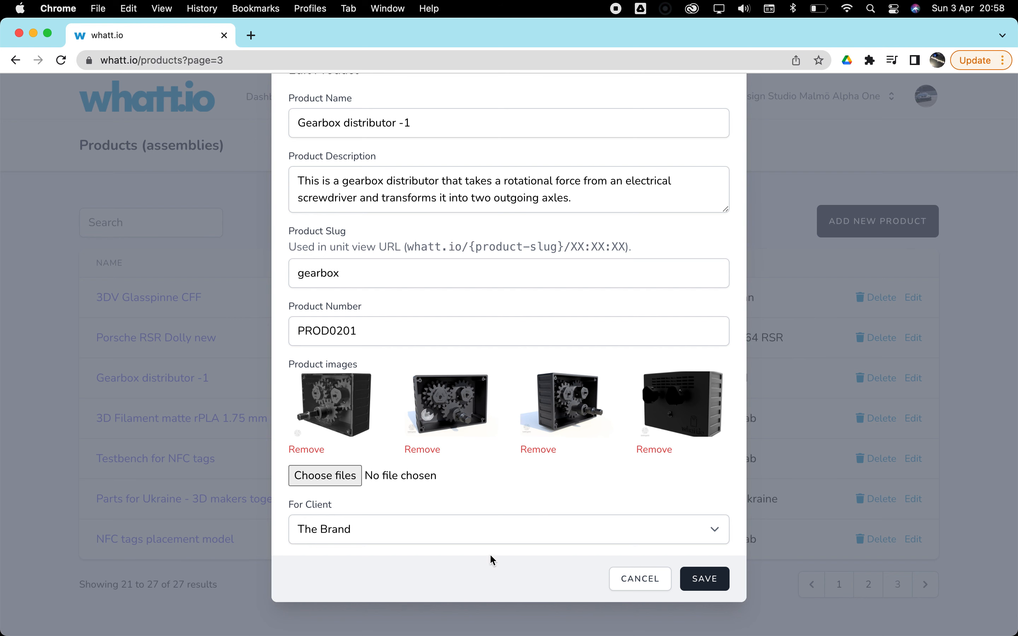
{"action": "left_click", "coordinate": [537, 529]}
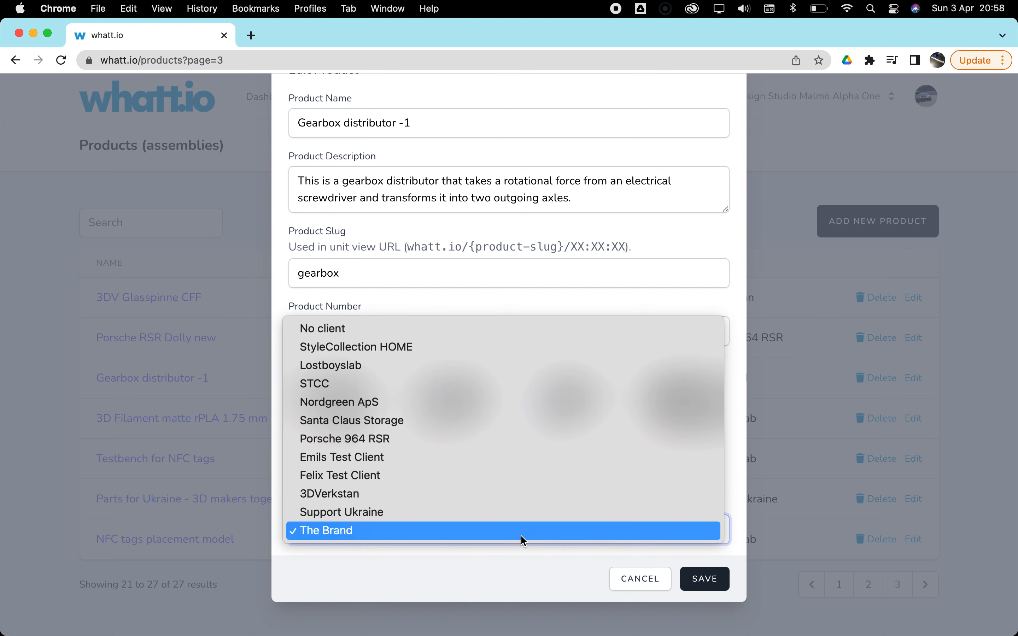
{"action": "left_click", "coordinate": [521, 540]}
{"action": "left_click", "coordinate": [644, 581]}
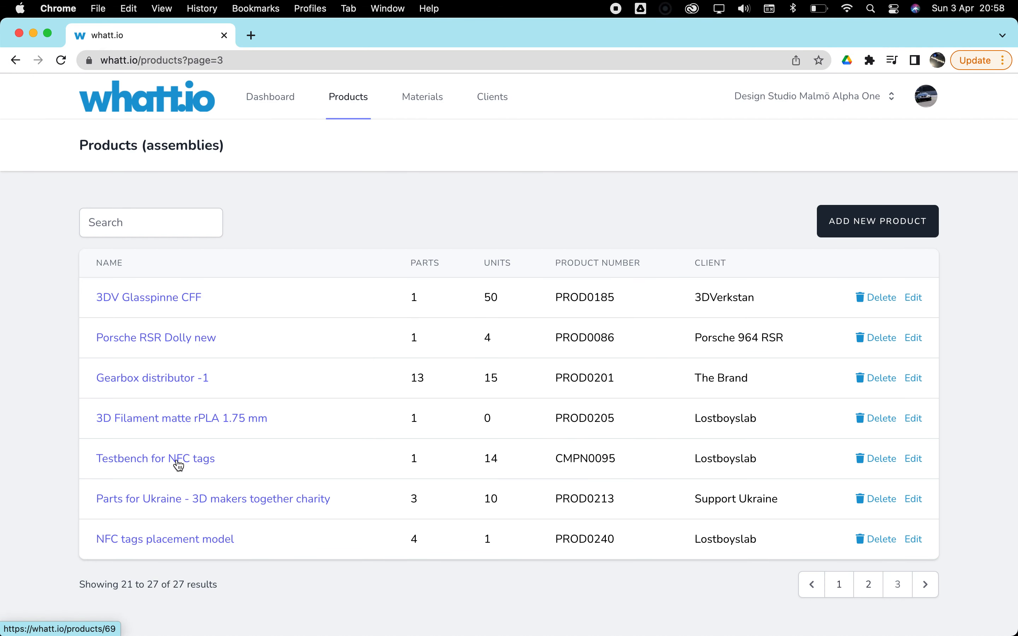
- Open the Gearbox distributor -1 product and examine its parts list with article numbers and manufacturing methods
{"action": "left_click", "coordinate": [185, 380]}
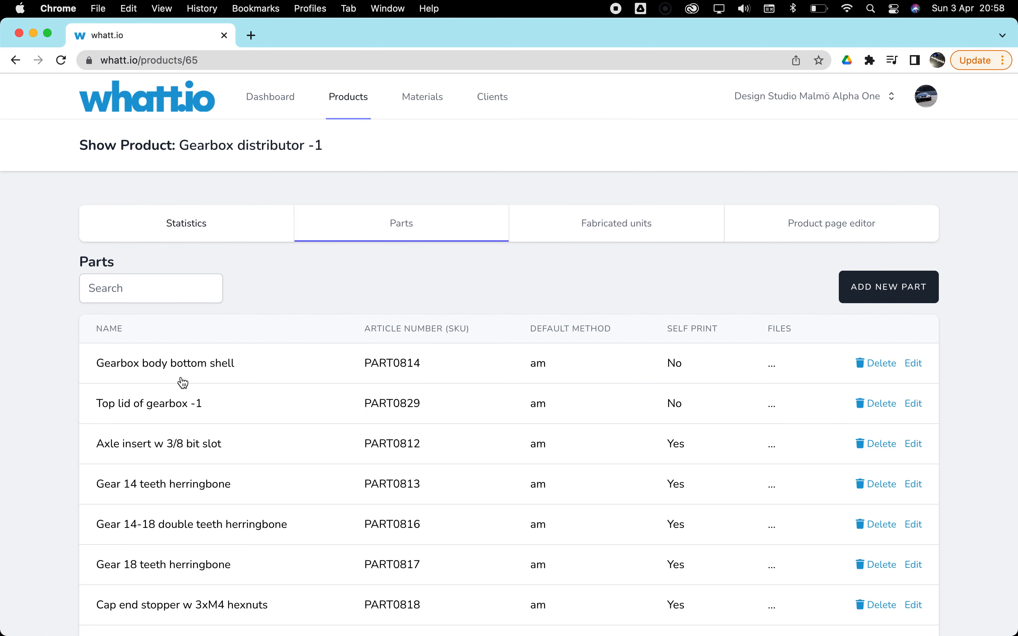
{"action": "scroll", "coordinate": [251, 393], "scroll_direction": "down", "scroll_amount": 5}
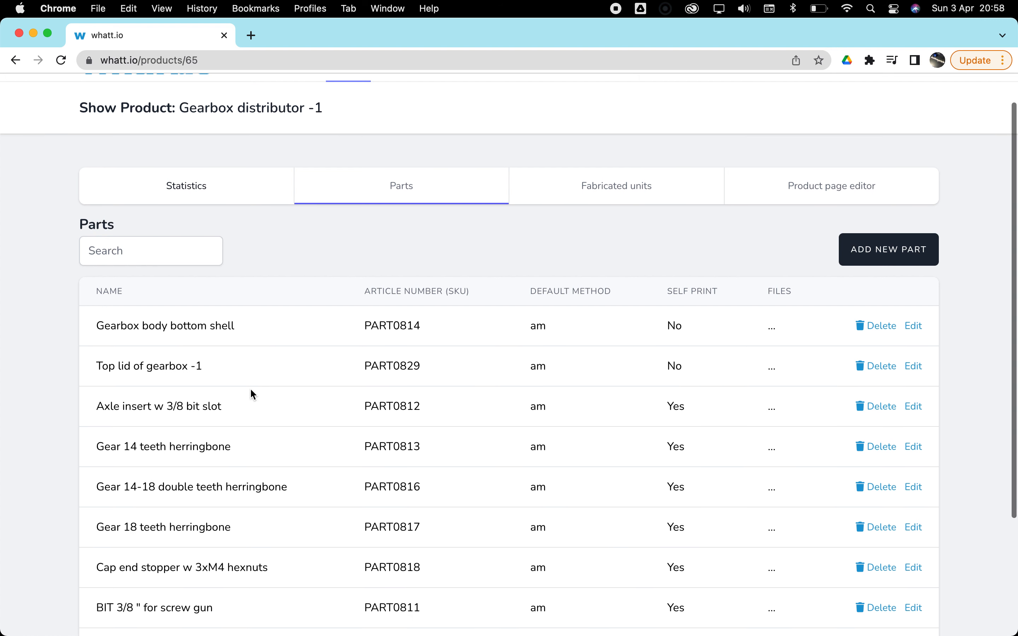
{"action": "scroll", "coordinate": [250, 389], "scroll_direction": "down", "scroll_amount": 2}
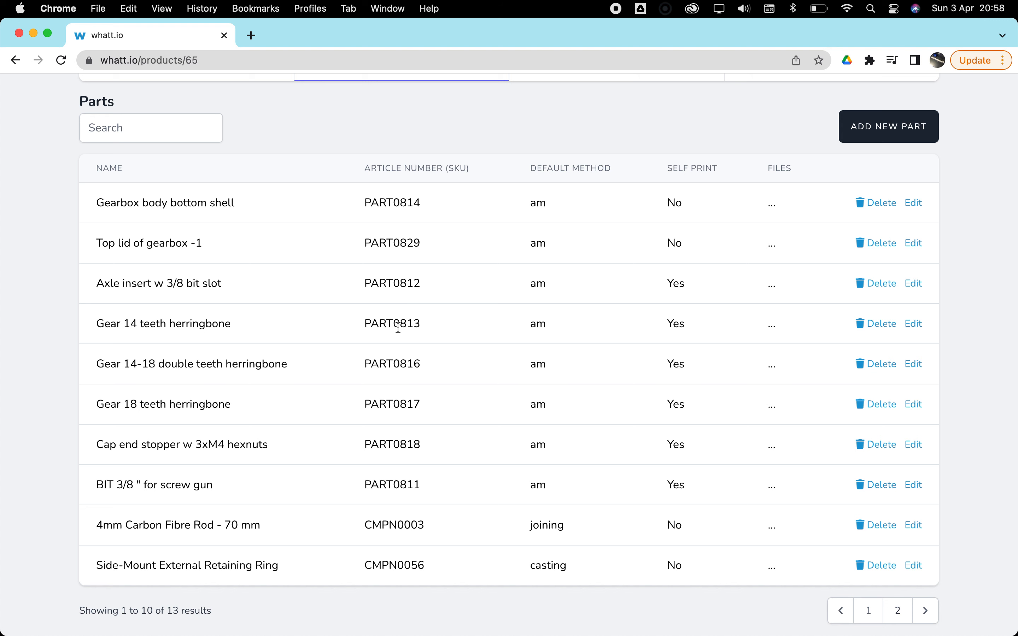
{"action": "scroll", "coordinate": [398, 327], "scroll_direction": "down", "scroll_amount": 1}
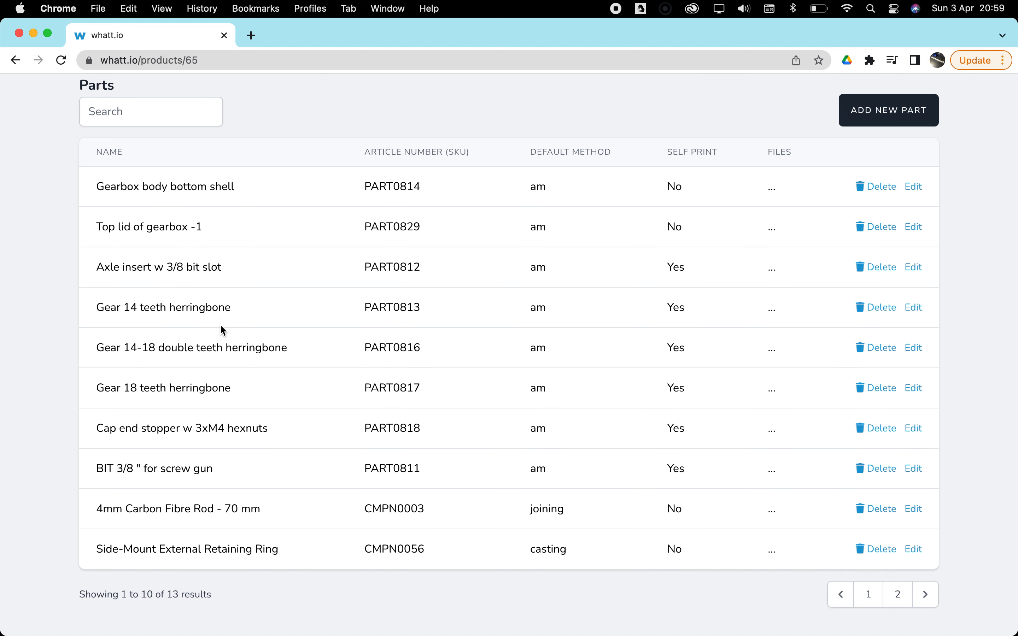
{"action": "scroll", "coordinate": [258, 397], "scroll_direction": "down", "scroll_amount": 1}
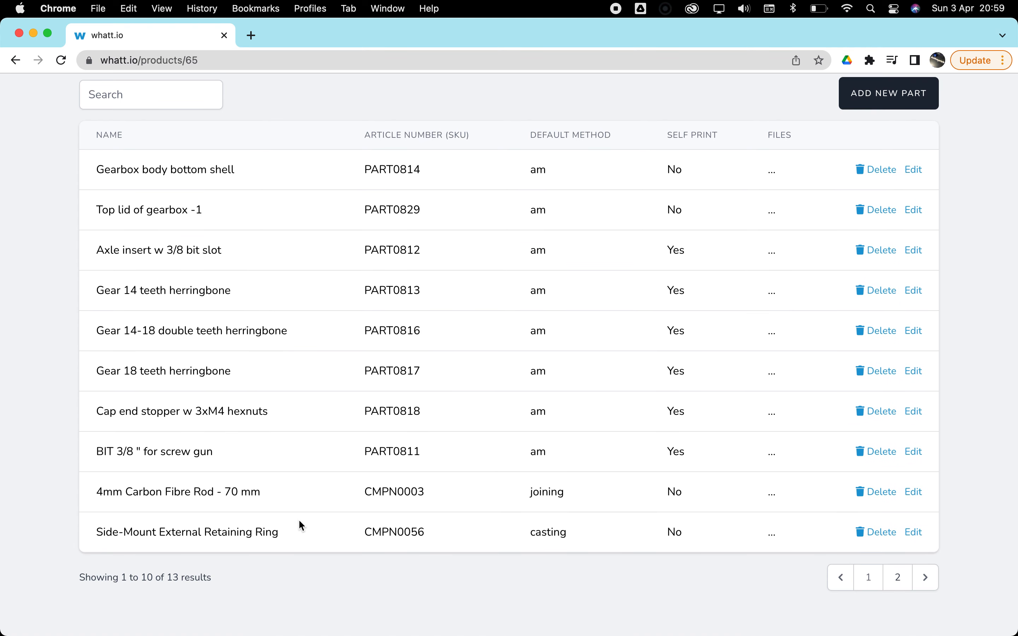
{"action": "scroll", "coordinate": [523, 472], "scroll_direction": "up", "scroll_amount": 3}
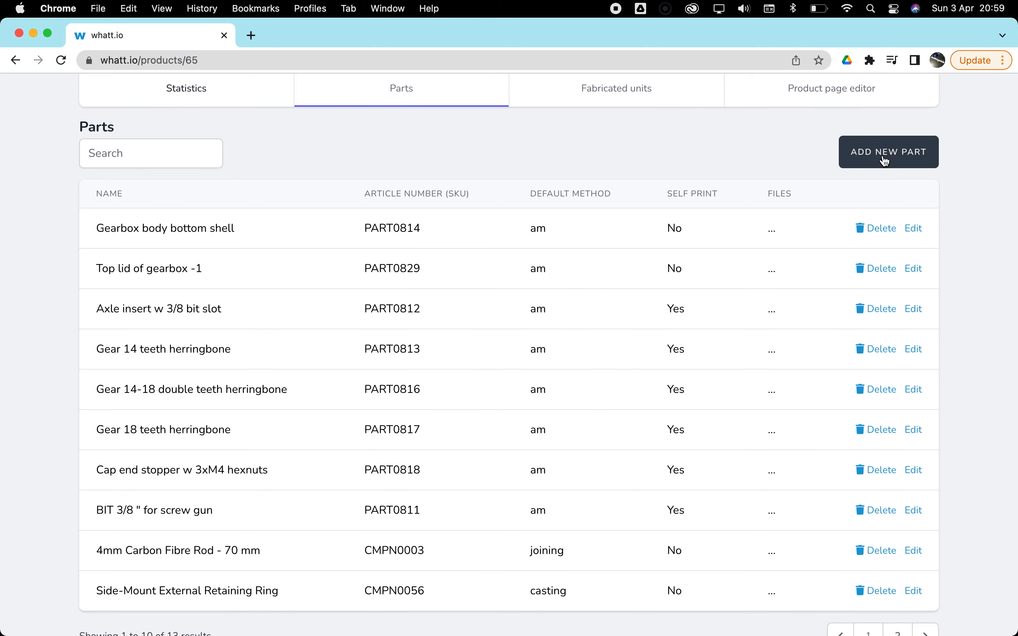
- Mark the Gearbox body bottom shell as the main part holding the NFC tag, review its other details and save
{"action": "left_click", "coordinate": [916, 230]}
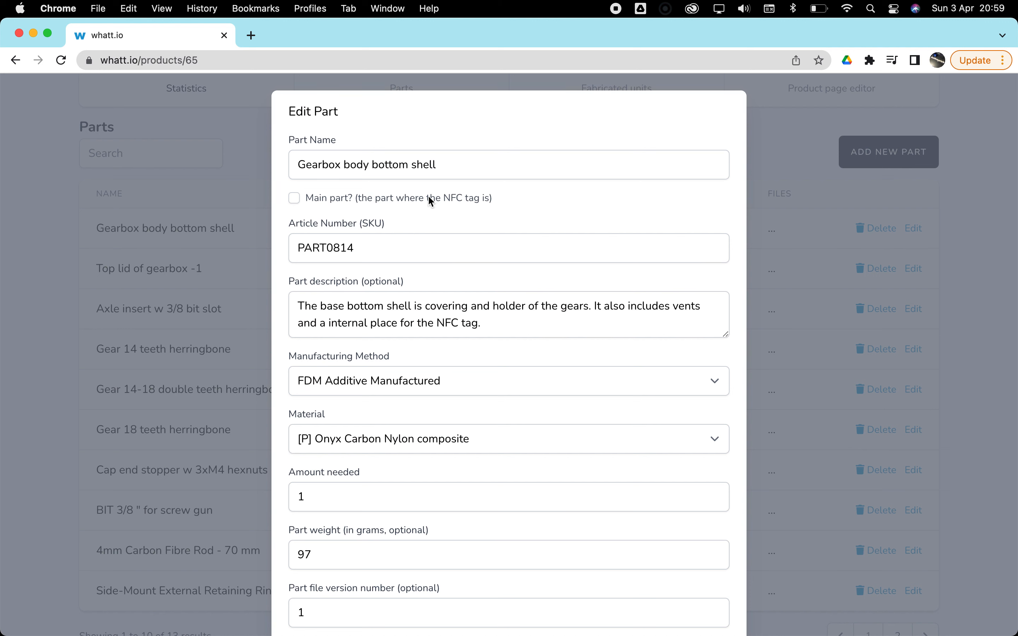
{"action": "left_click", "coordinate": [294, 199]}
{"action": "scroll", "coordinate": [551, 379], "scroll_direction": "down", "scroll_amount": 10}
{"action": "scroll", "coordinate": [551, 379], "scroll_direction": "down", "scroll_amount": 2}
{"action": "scroll", "coordinate": [551, 378], "scroll_direction": "up", "scroll_amount": 5}
{"action": "scroll", "coordinate": [554, 383], "scroll_direction": "up", "scroll_amount": 1}
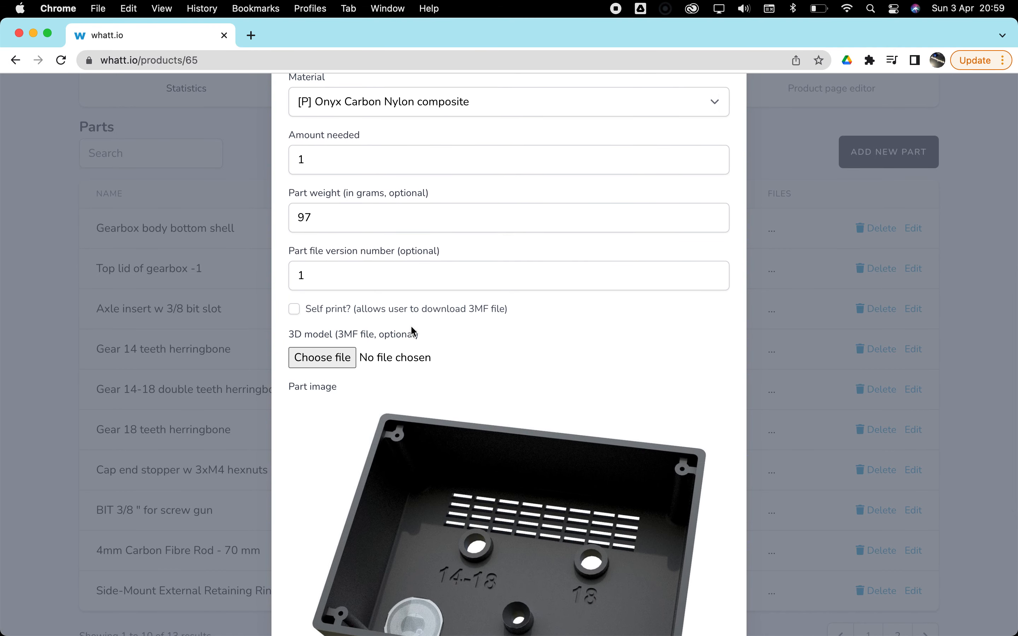
{"action": "scroll", "coordinate": [603, 335], "scroll_direction": "down", "scroll_amount": 5}
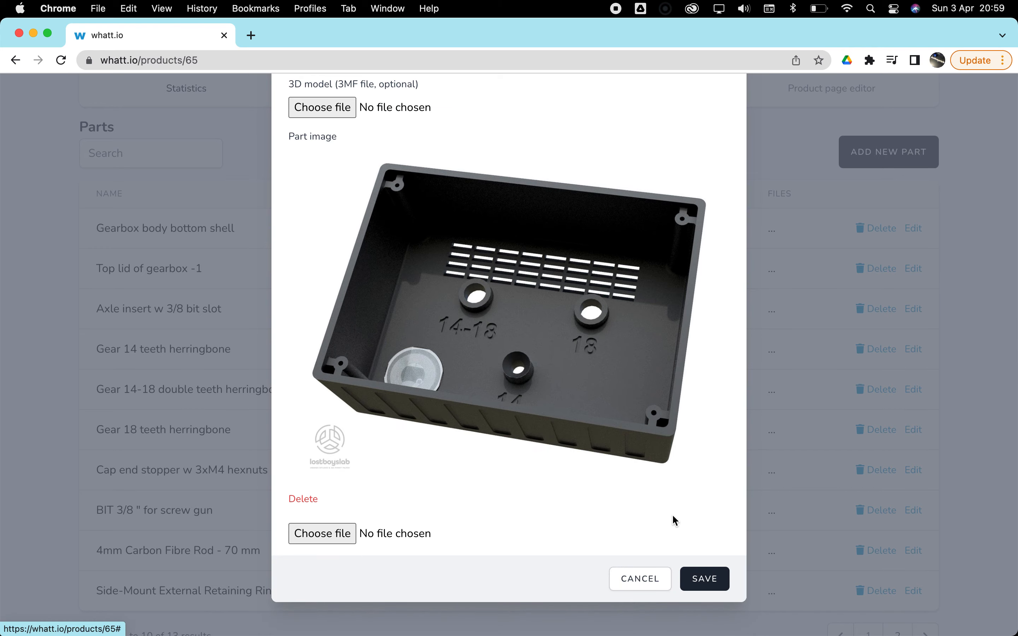
{"action": "left_click", "coordinate": [706, 576]}
{"action": "scroll", "coordinate": [721, 441], "scroll_direction": "up", "scroll_amount": 5}
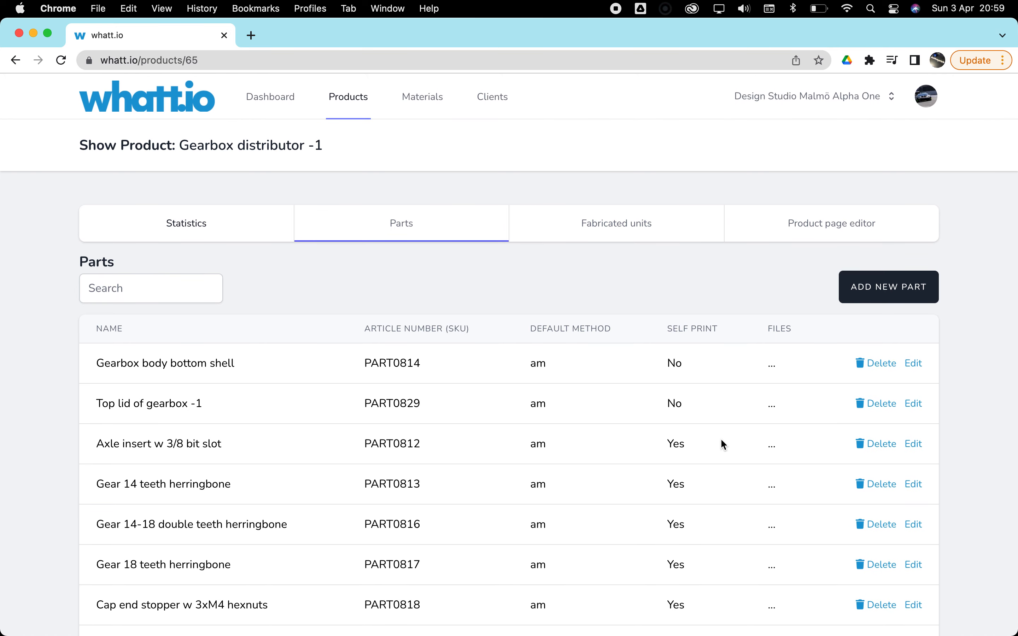
- Look through the product's fabricated units and view the QR code of unit 04:f1:4d:8a:83:72:80, closing it again
{"action": "left_click", "coordinate": [618, 228]}
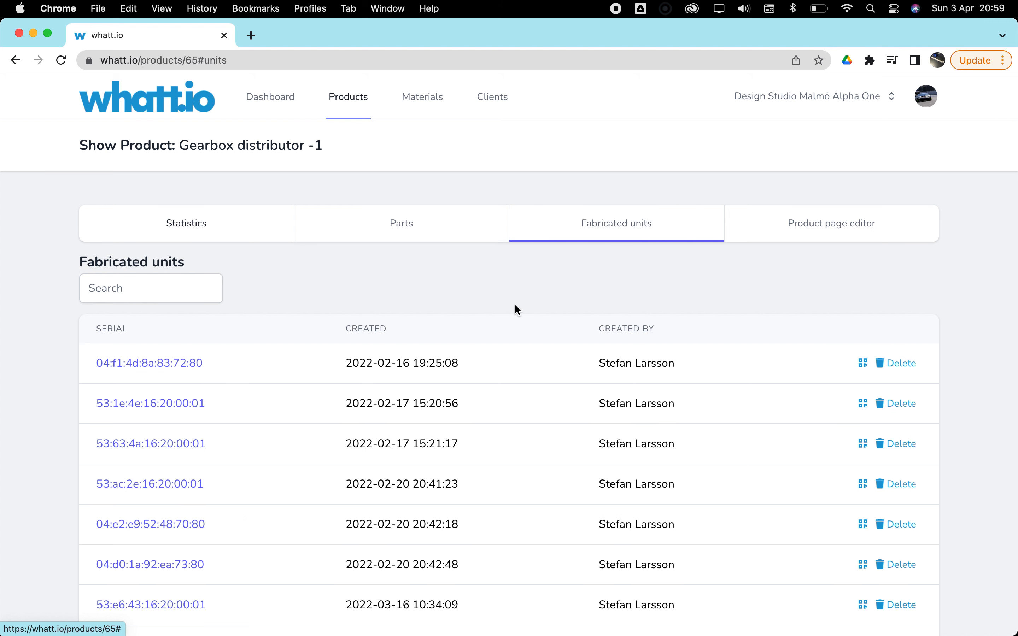
{"action": "scroll", "coordinate": [513, 306], "scroll_direction": "down", "scroll_amount": 5}
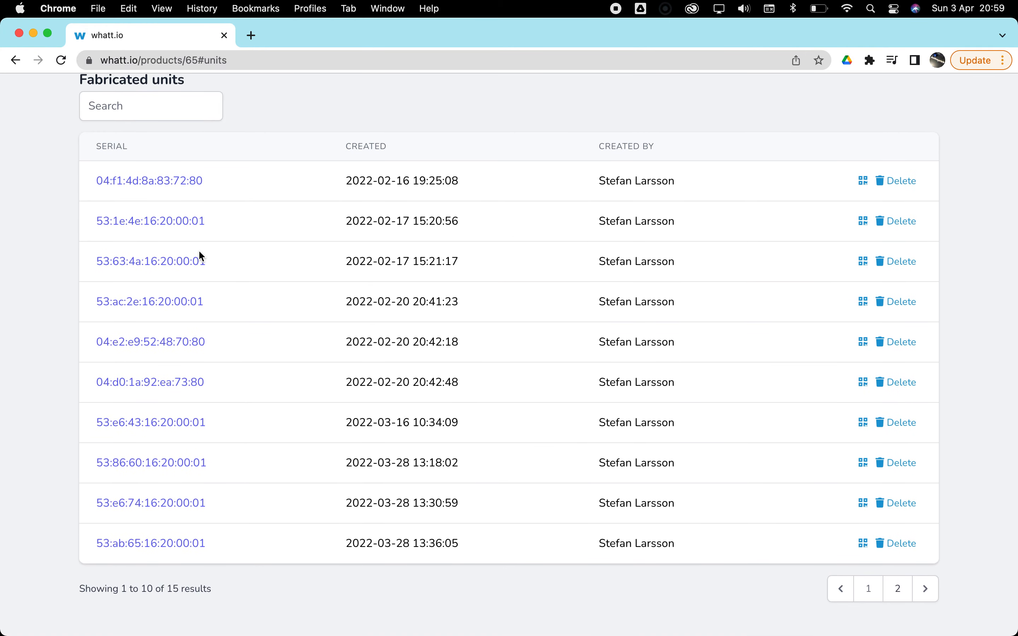
{"action": "scroll", "coordinate": [526, 468], "scroll_direction": "up", "scroll_amount": 5}
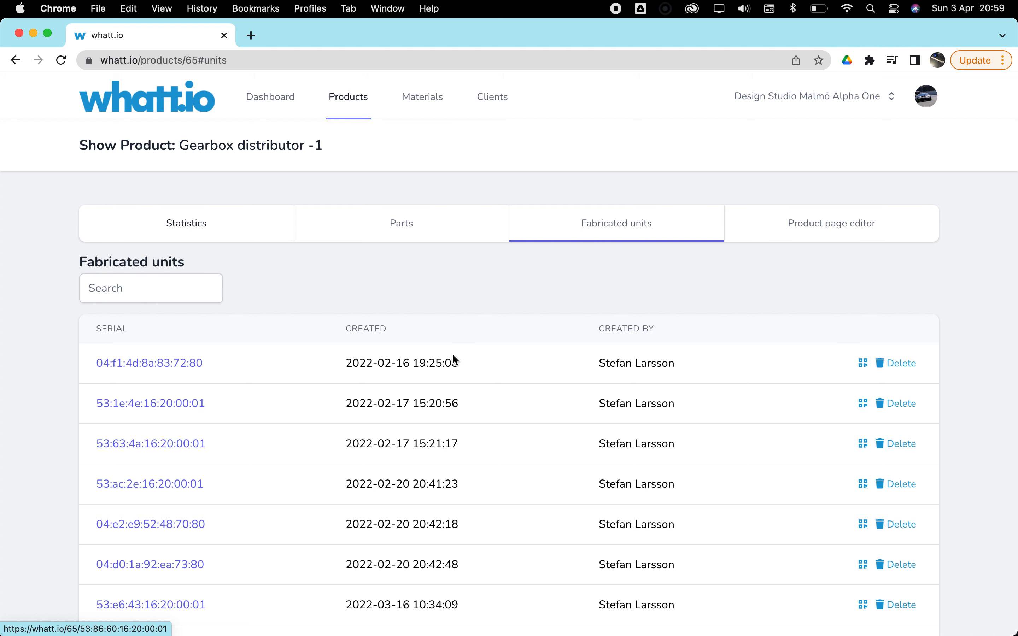
{"action": "scroll", "coordinate": [500, 392], "scroll_direction": "down", "scroll_amount": 2}
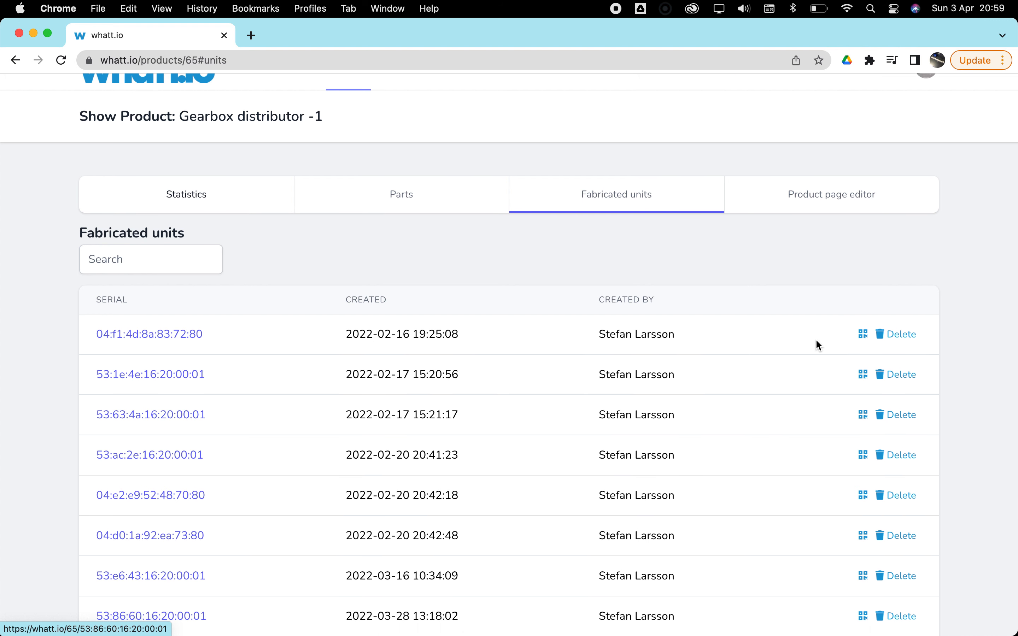
{"action": "left_click", "coordinate": [863, 334]}
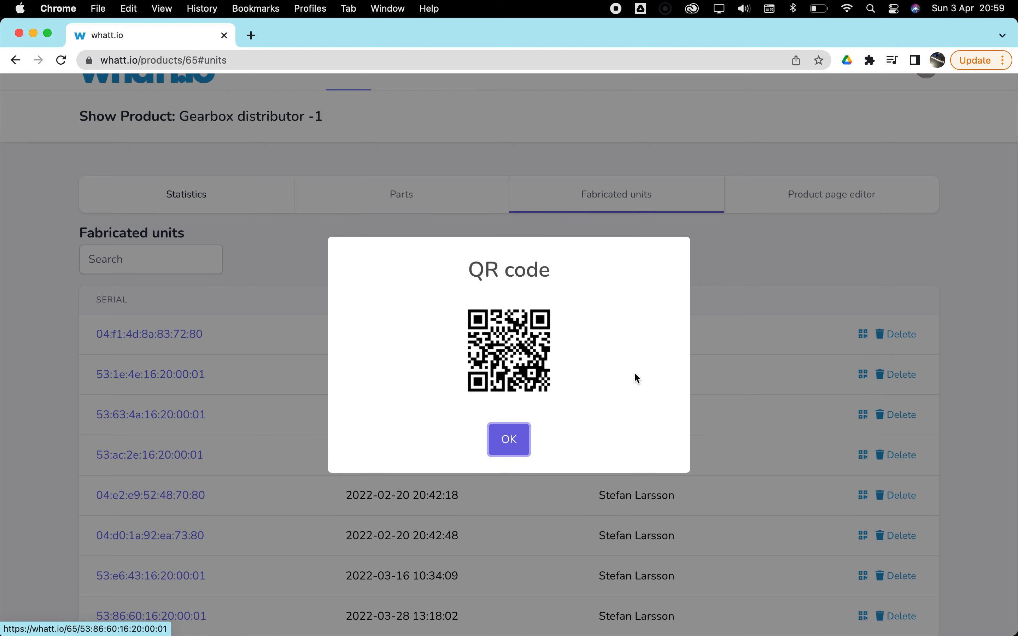
{"action": "left_click", "coordinate": [509, 438]}
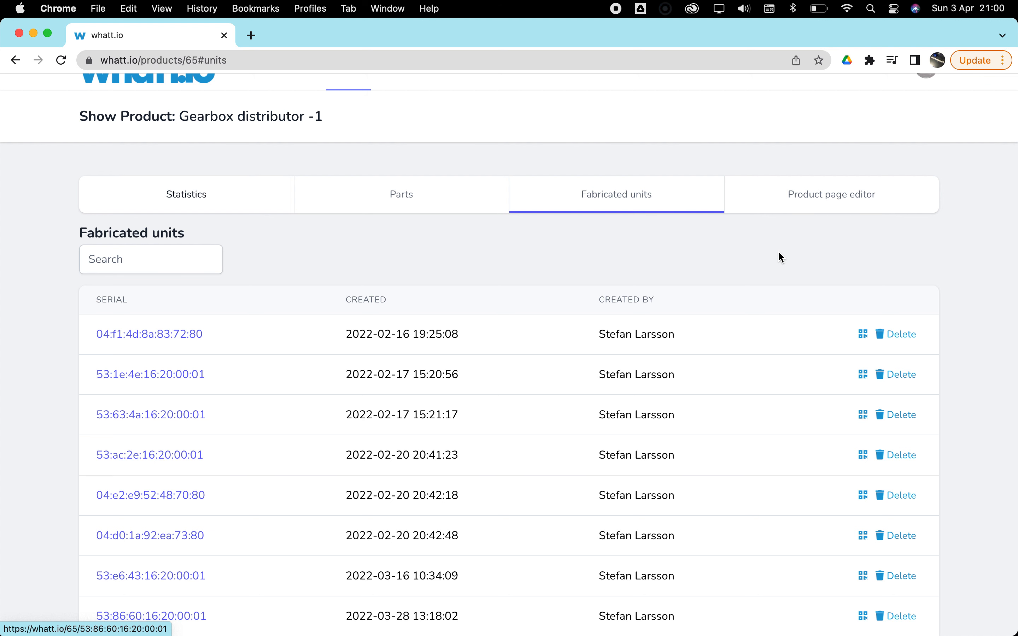
- Examine the product page editor's redirect choice and its product, assembly, material, spare parts and recycling sections
{"action": "left_click", "coordinate": [835, 205]}
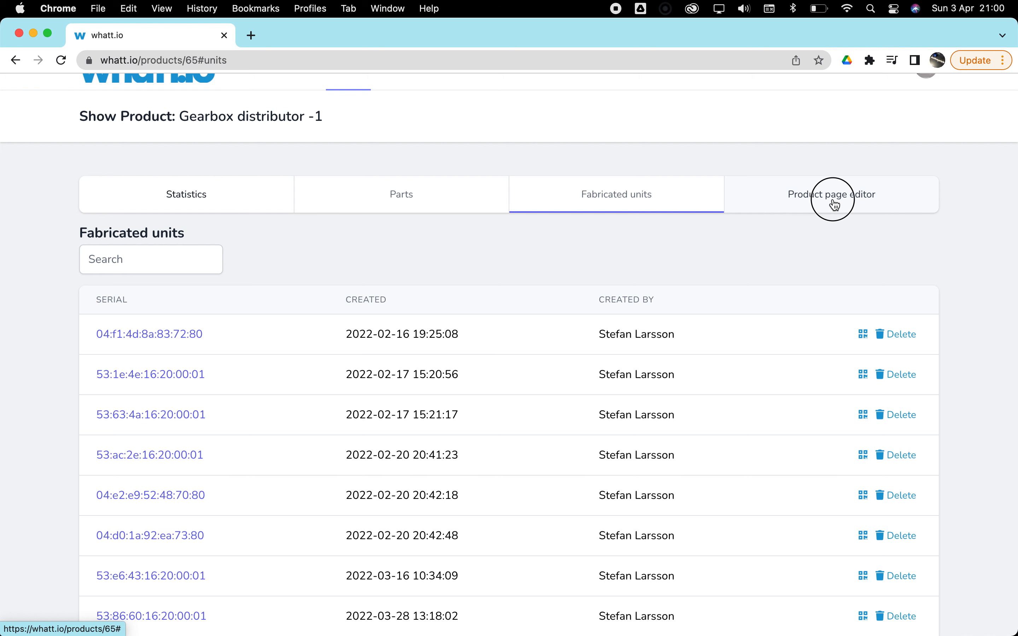
{"action": "scroll", "coordinate": [489, 335], "scroll_direction": "down", "scroll_amount": 6}
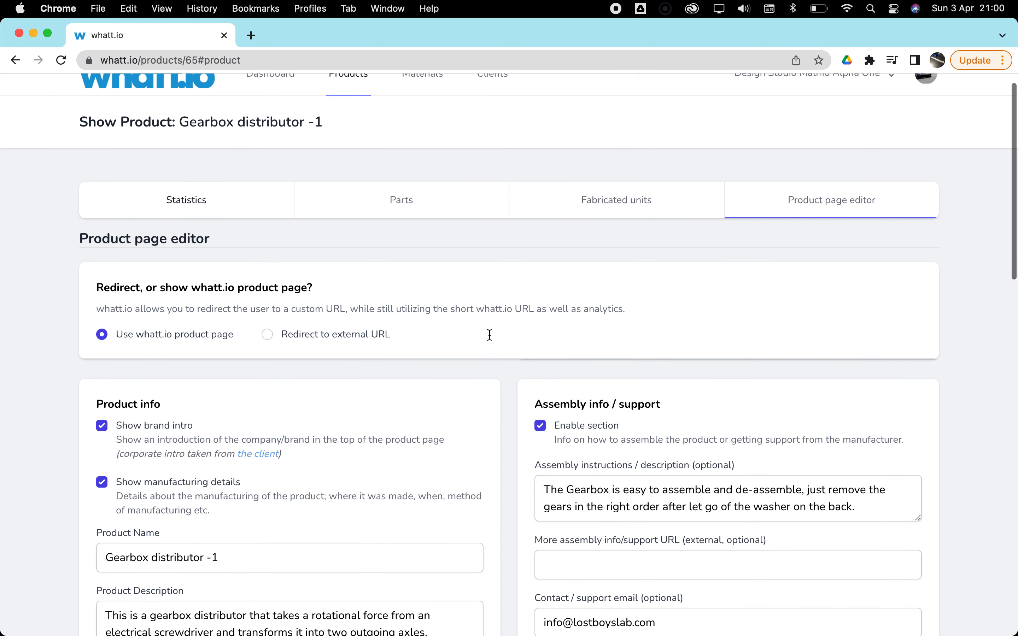
{"action": "scroll", "coordinate": [490, 336], "scroll_direction": "down", "scroll_amount": 10}
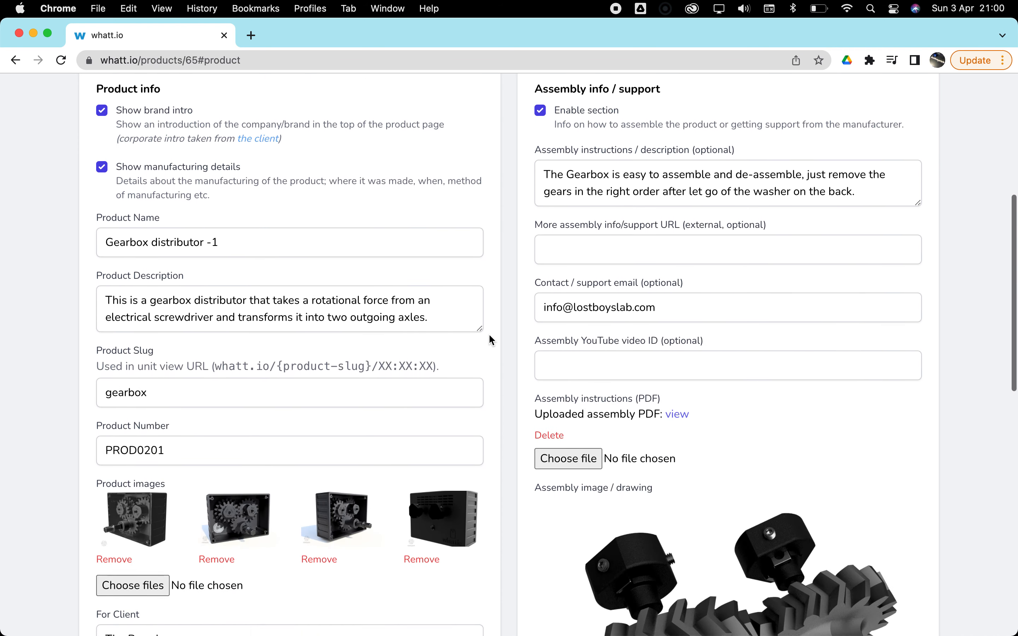
{"action": "scroll", "coordinate": [490, 336], "scroll_direction": "down", "scroll_amount": 7}
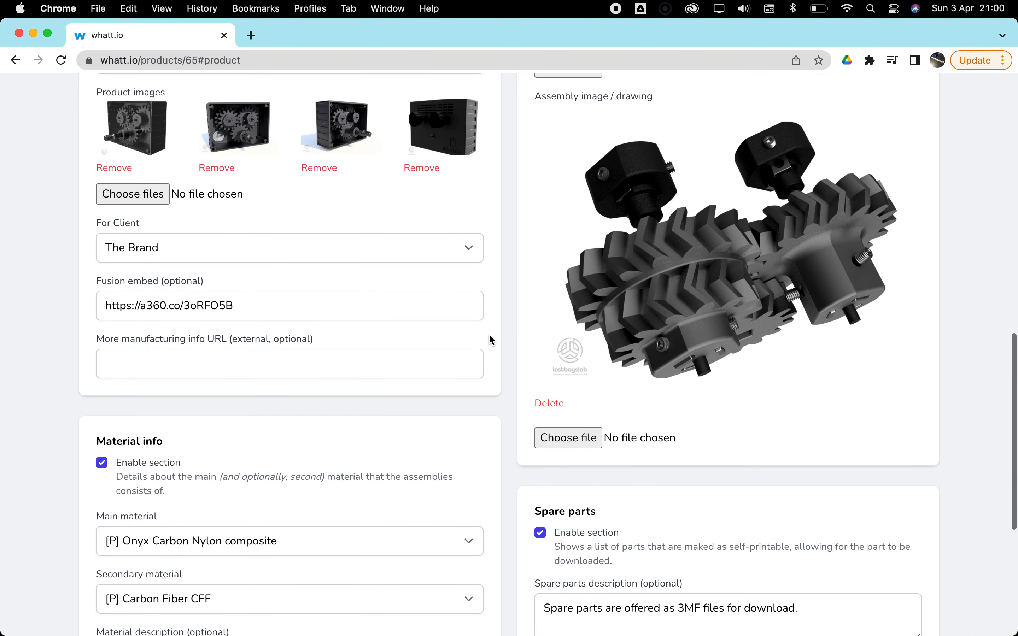
{"action": "scroll", "coordinate": [489, 336], "scroll_direction": "down", "scroll_amount": 3}
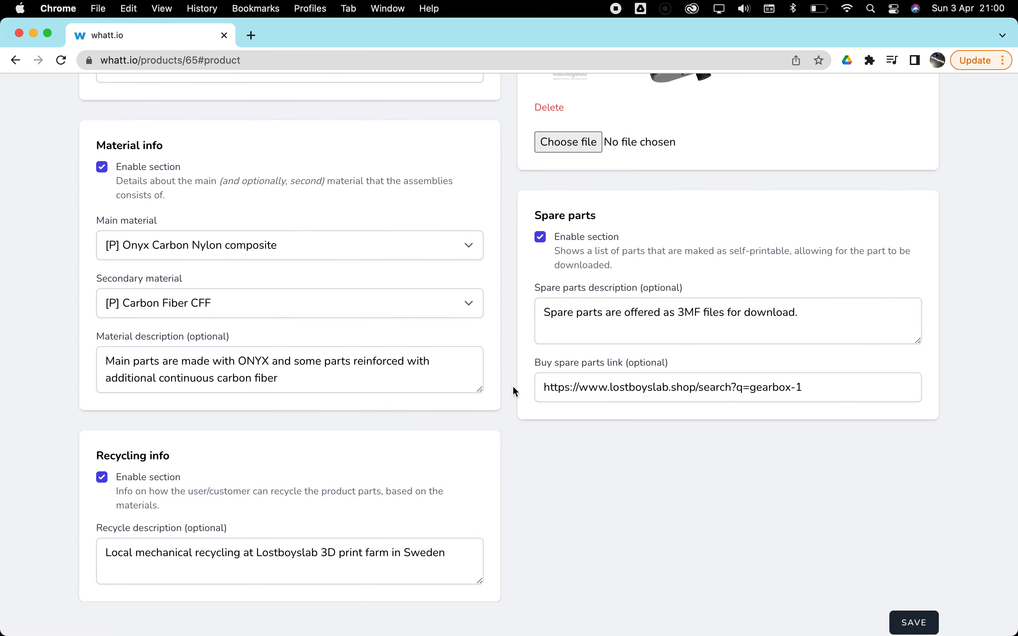
{"action": "scroll", "coordinate": [504, 425], "scroll_direction": "up", "scroll_amount": 11}
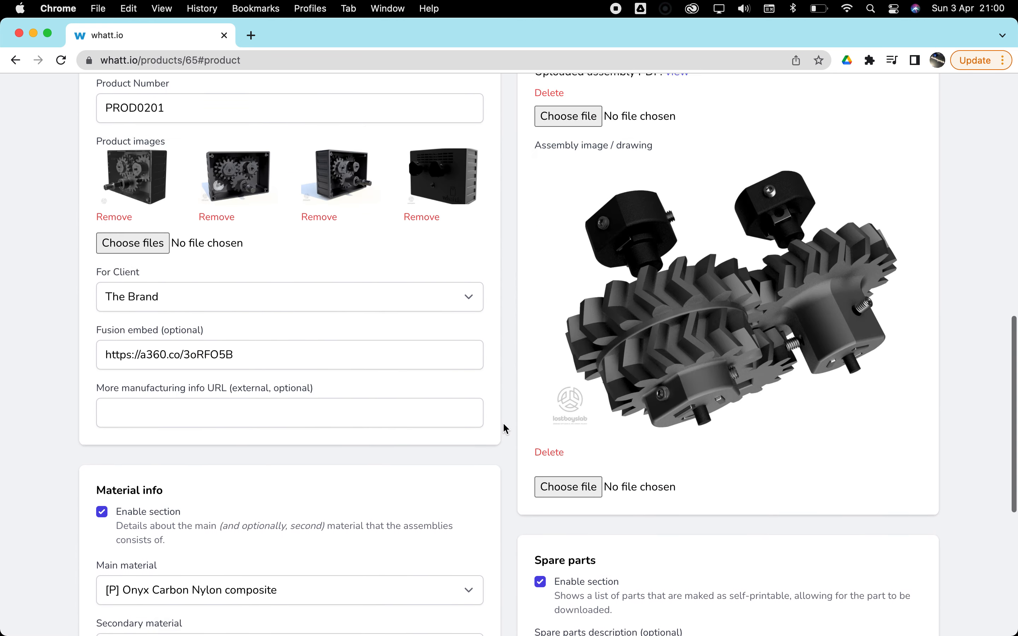
{"action": "scroll", "coordinate": [504, 424], "scroll_direction": "up", "scroll_amount": 5}
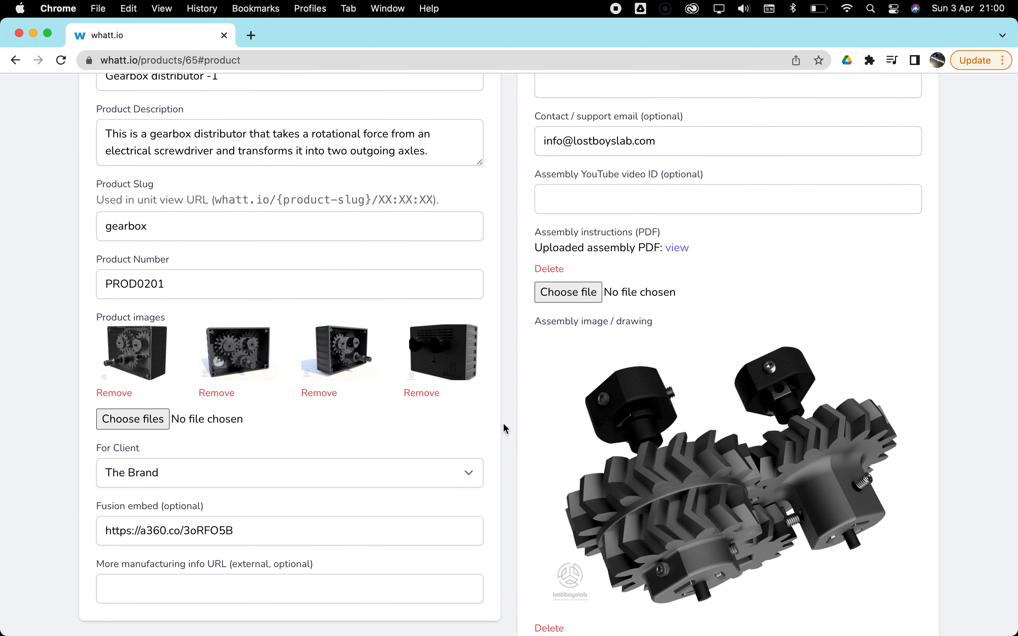
{"action": "scroll", "coordinate": [505, 423], "scroll_direction": "up", "scroll_amount": 8}
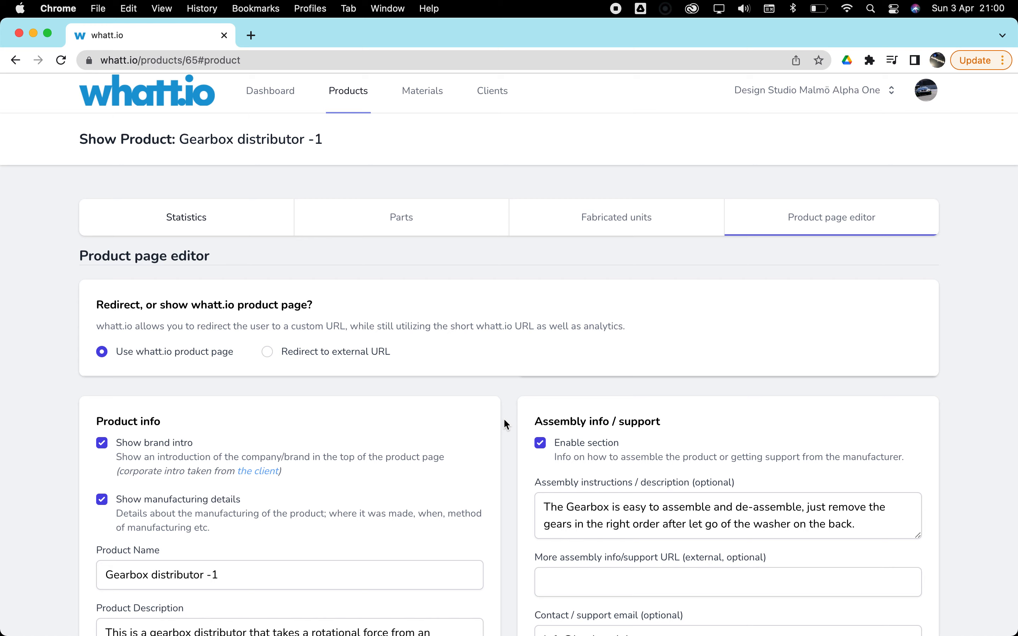
{"action": "scroll", "coordinate": [505, 422], "scroll_direction": "up", "scroll_amount": 1}
- Open the public product page of fabricated unit 04:f1:4d:8a:83:72:80 and examine its product, brand, material, spare parts and support sections
{"action": "left_click", "coordinate": [609, 230]}
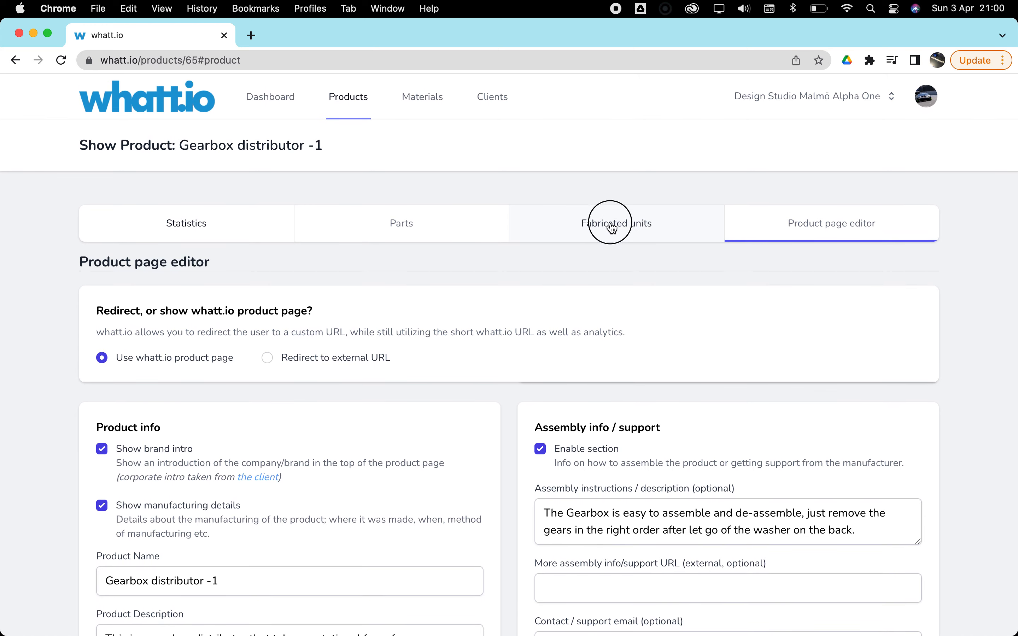
{"action": "scroll", "coordinate": [296, 384], "scroll_direction": "down", "scroll_amount": 3}
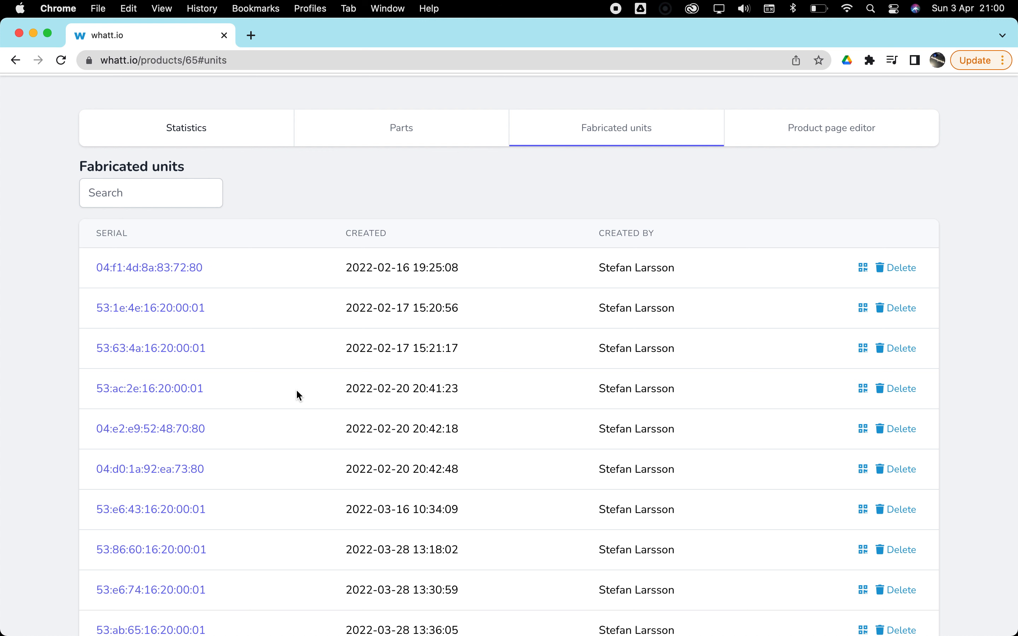
{"action": "left_click", "coordinate": [164, 269]}
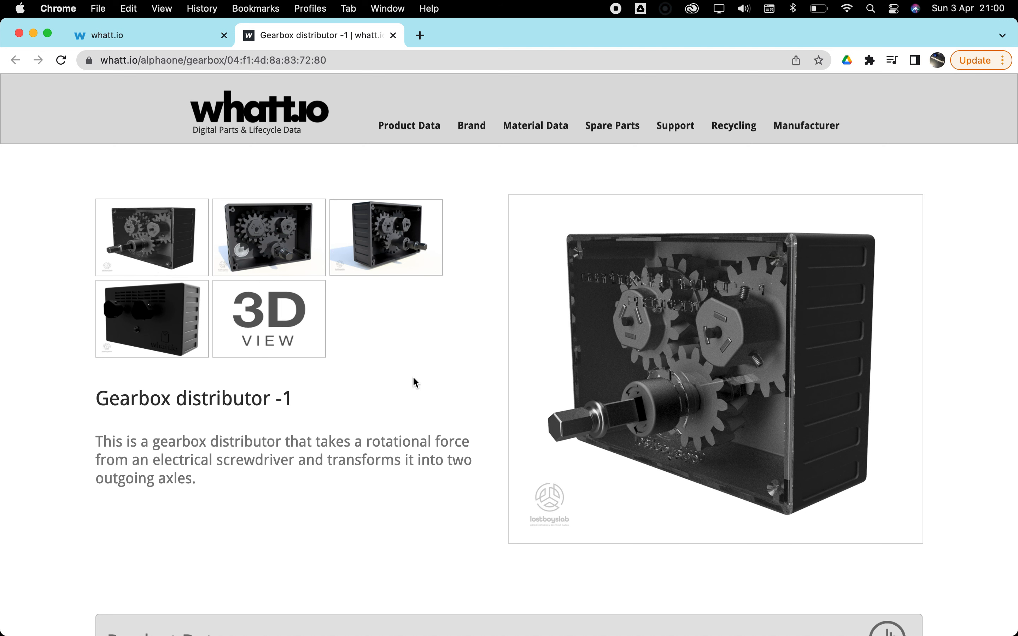
{"action": "scroll", "coordinate": [429, 398], "scroll_direction": "down", "scroll_amount": 8}
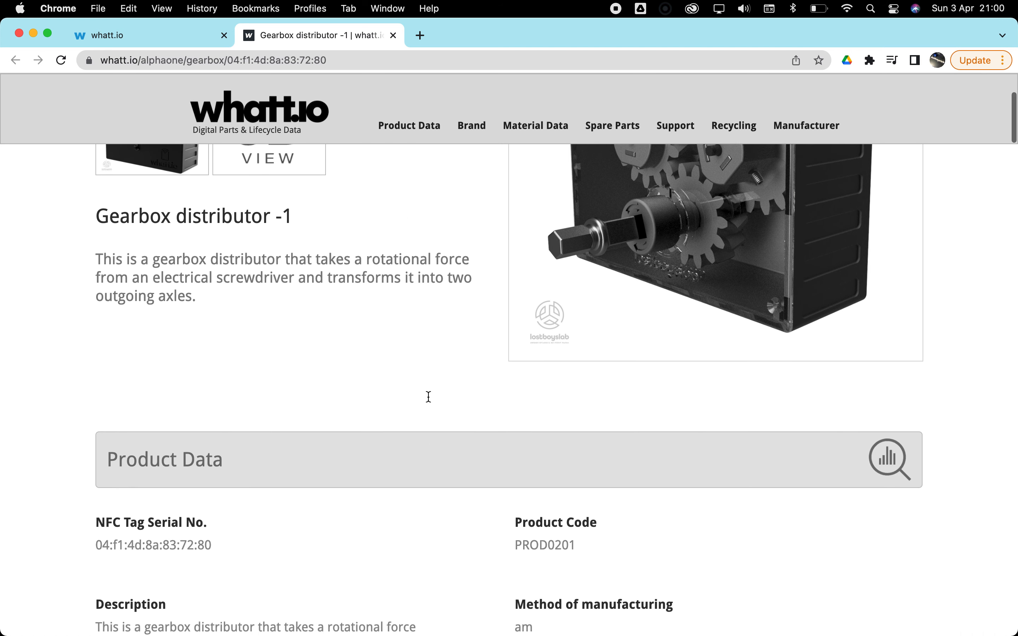
{"action": "scroll", "coordinate": [431, 402], "scroll_direction": "down", "scroll_amount": 15}
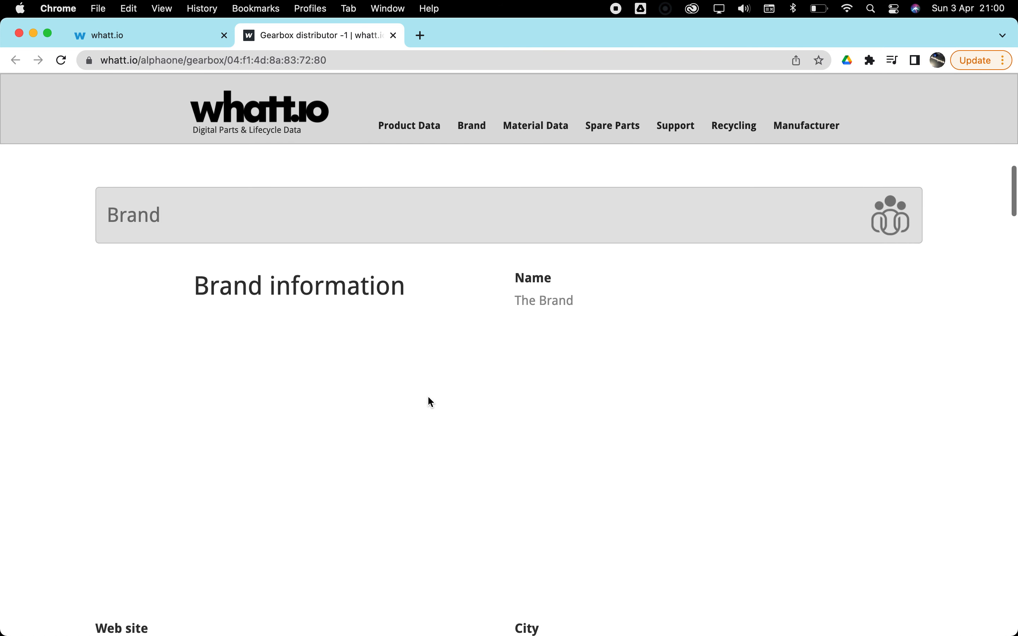
{"action": "scroll", "coordinate": [428, 398], "scroll_direction": "down", "scroll_amount": 20}
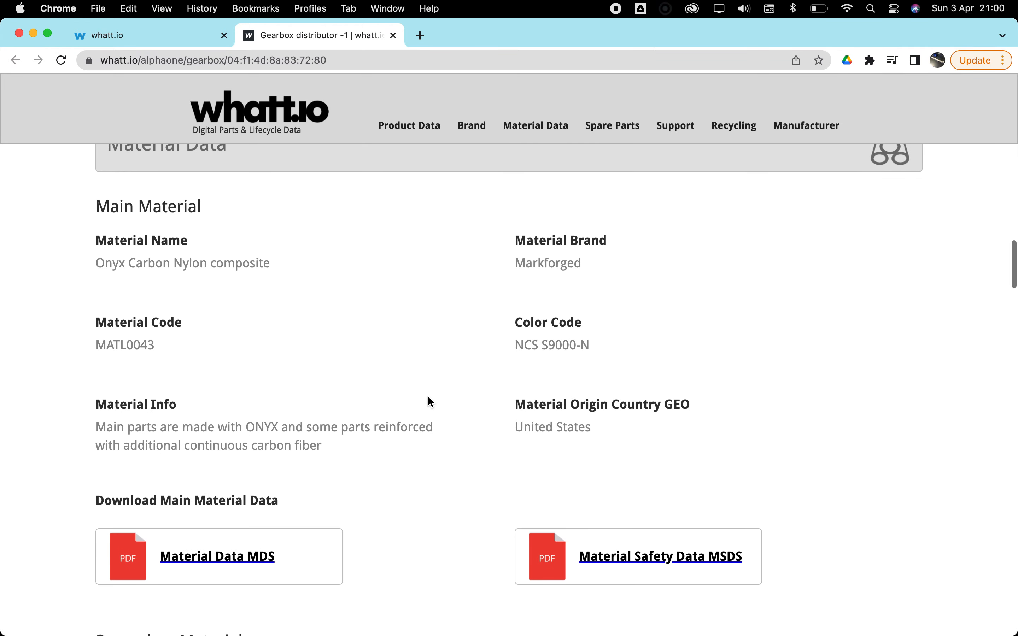
{"action": "scroll", "coordinate": [430, 402], "scroll_direction": "down", "scroll_amount": 20}
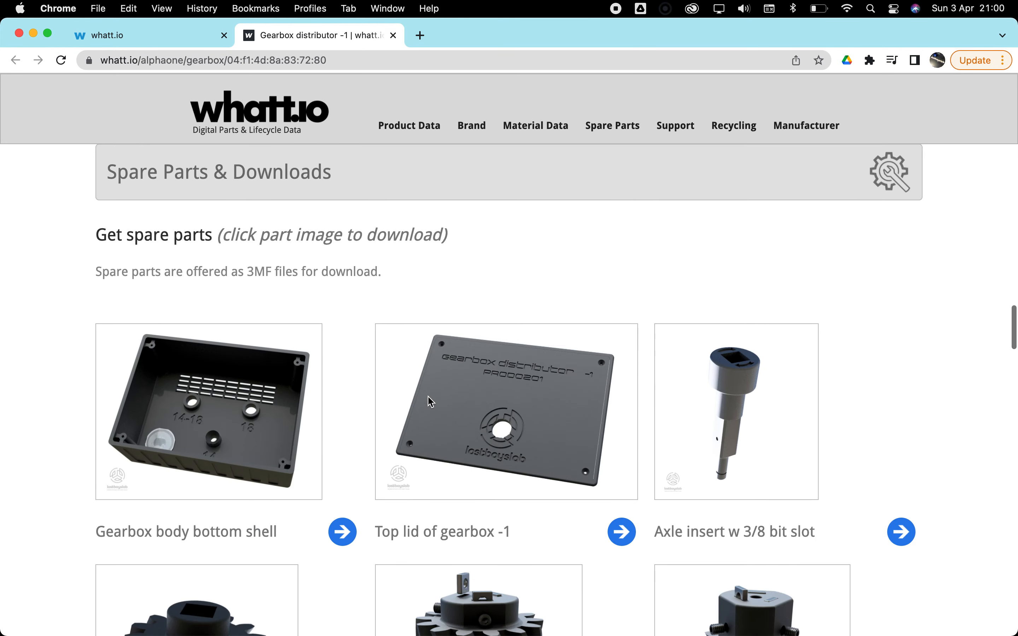
{"action": "scroll", "coordinate": [430, 403], "scroll_direction": "down", "scroll_amount": 15}
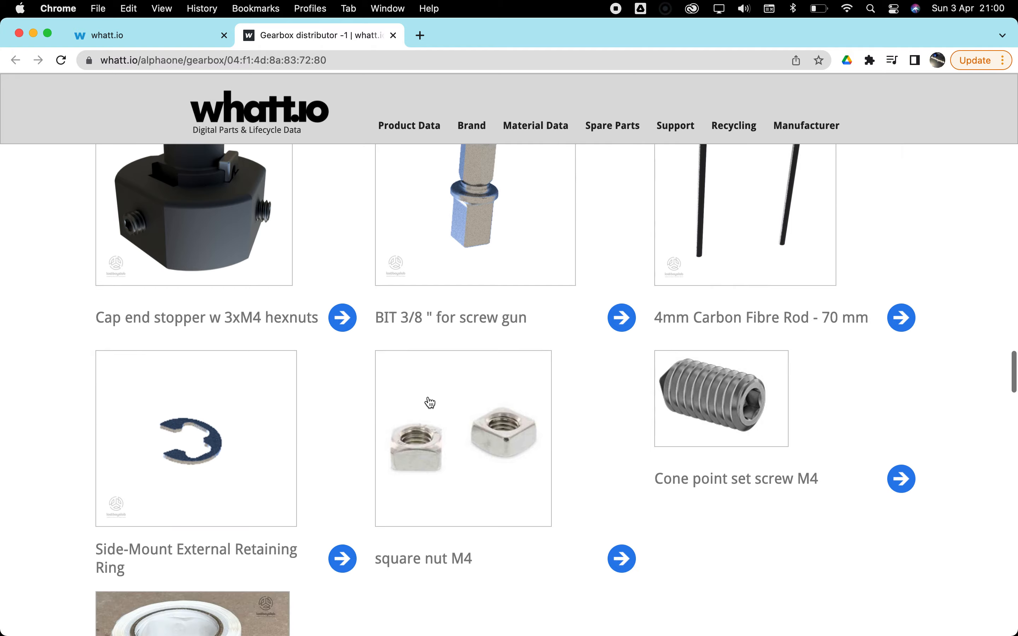
{"action": "scroll", "coordinate": [430, 403], "scroll_direction": "down", "scroll_amount": 20}
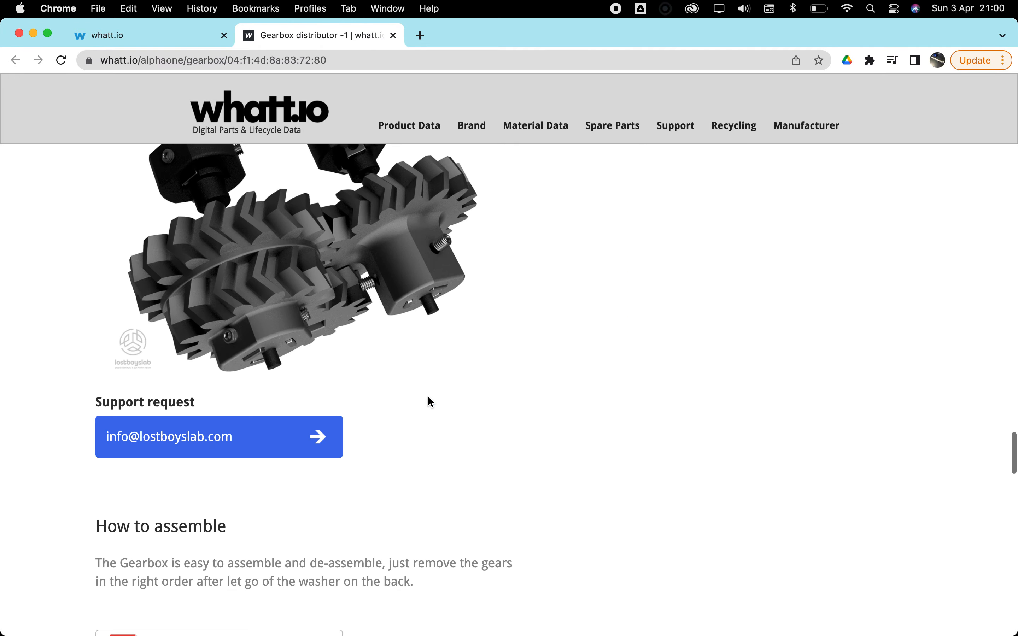
{"action": "scroll", "coordinate": [430, 403], "scroll_direction": "down", "scroll_amount": 8}
{"action": "scroll", "coordinate": [430, 403], "scroll_direction": "up", "scroll_amount": 20}
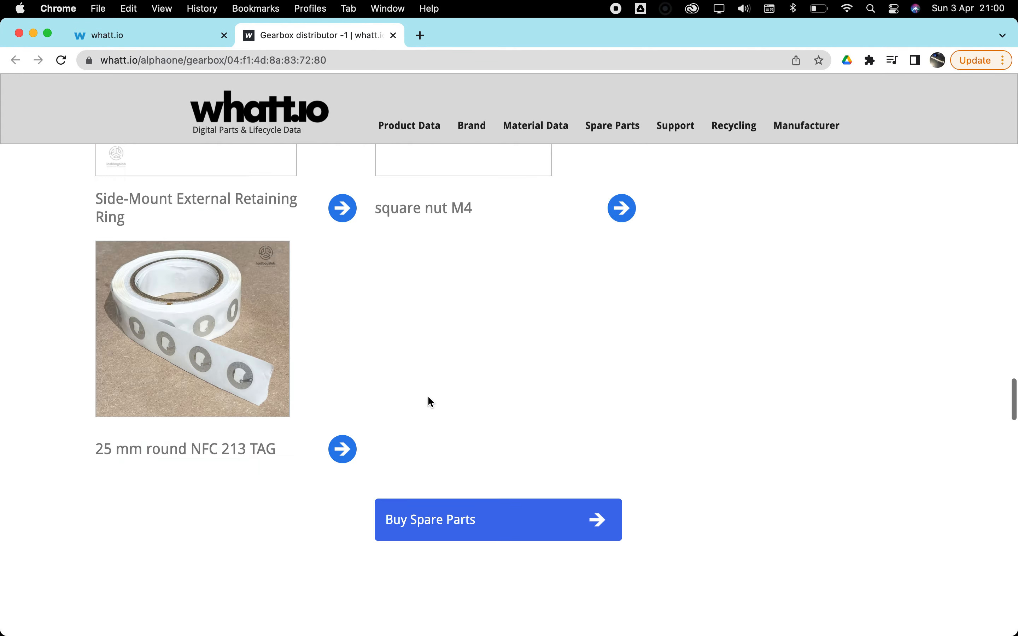
{"action": "scroll", "coordinate": [430, 403], "scroll_direction": "up", "scroll_amount": 20}
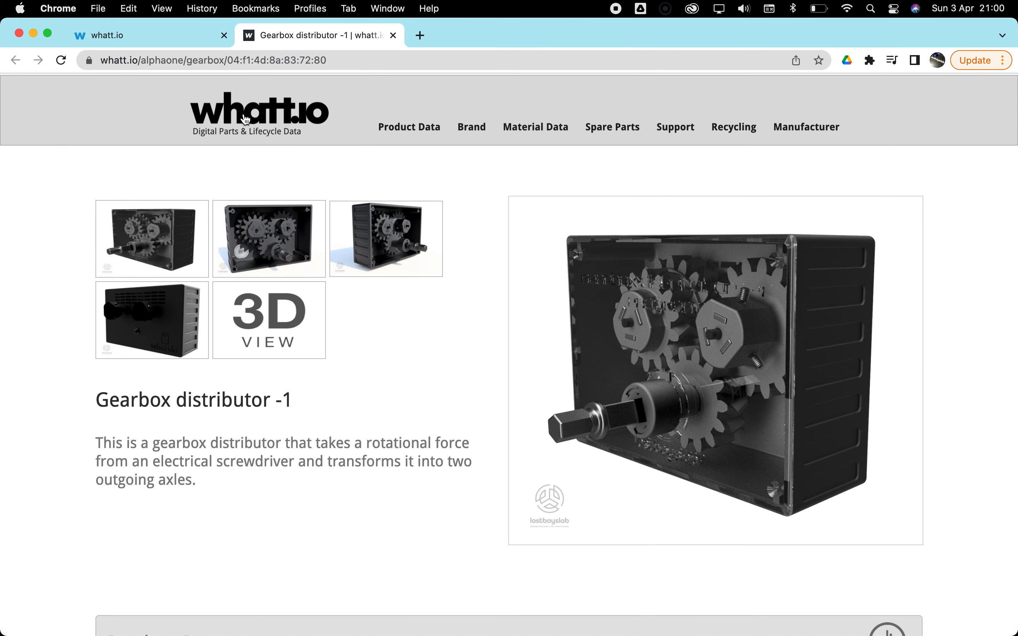
- Leave the public product page open, return to the product administration and open the full products list
{"action": "left_click", "coordinate": [164, 36]}
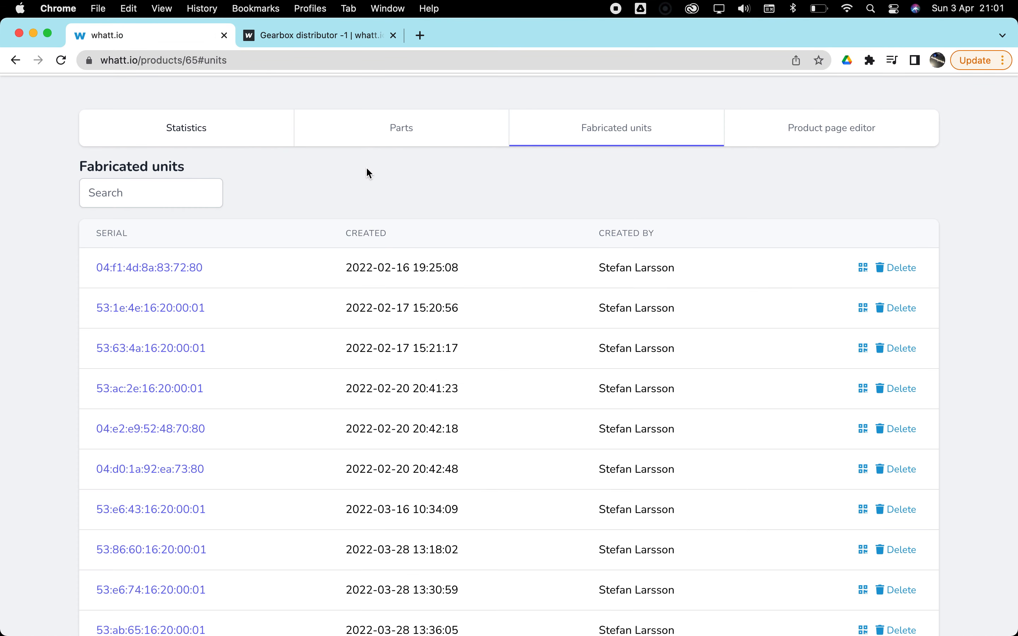
{"action": "scroll", "coordinate": [366, 171], "scroll_direction": "up", "scroll_amount": 3}
{"action": "left_click", "coordinate": [355, 99]}
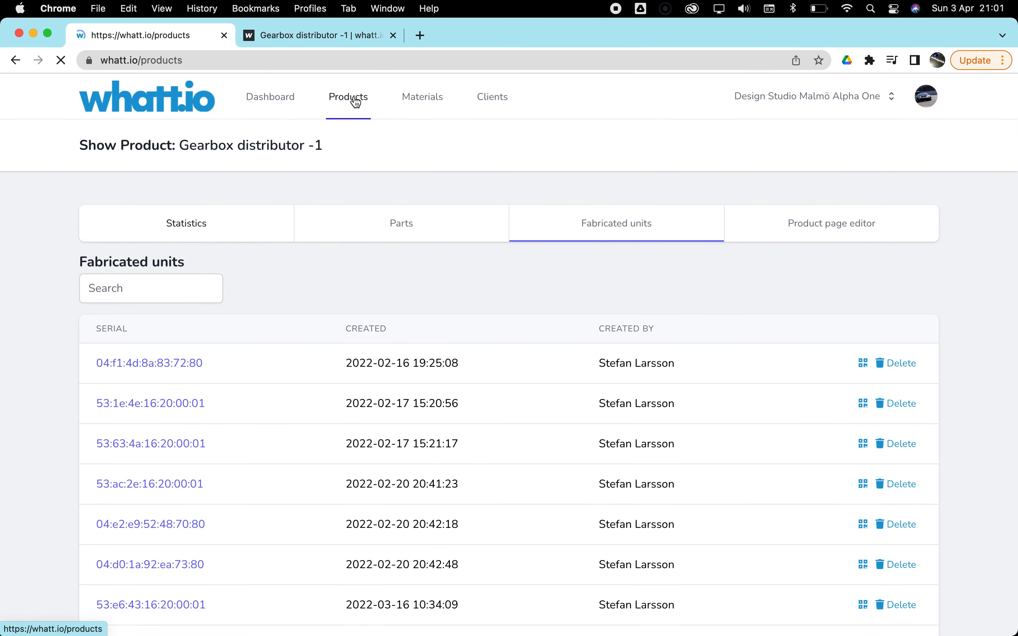